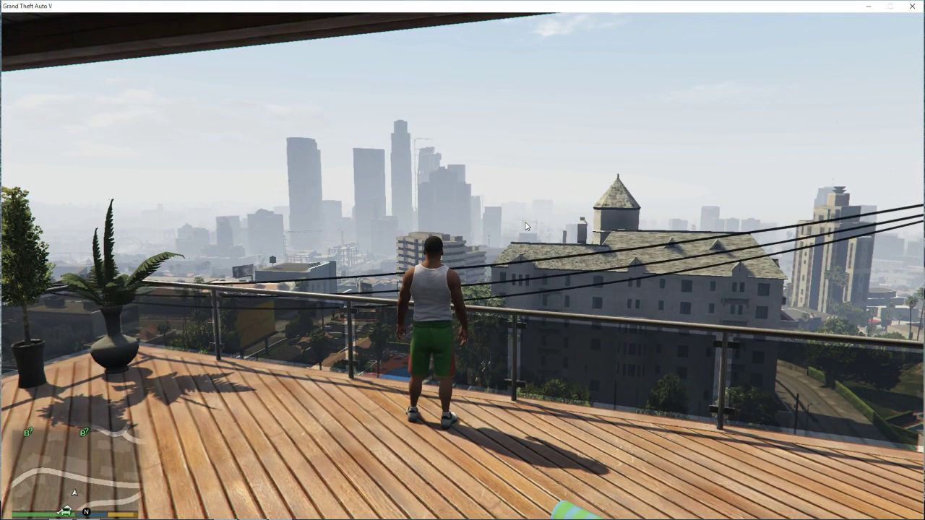
Record a short gameplay clip of the character standing on the balcony deck.
key("F1")
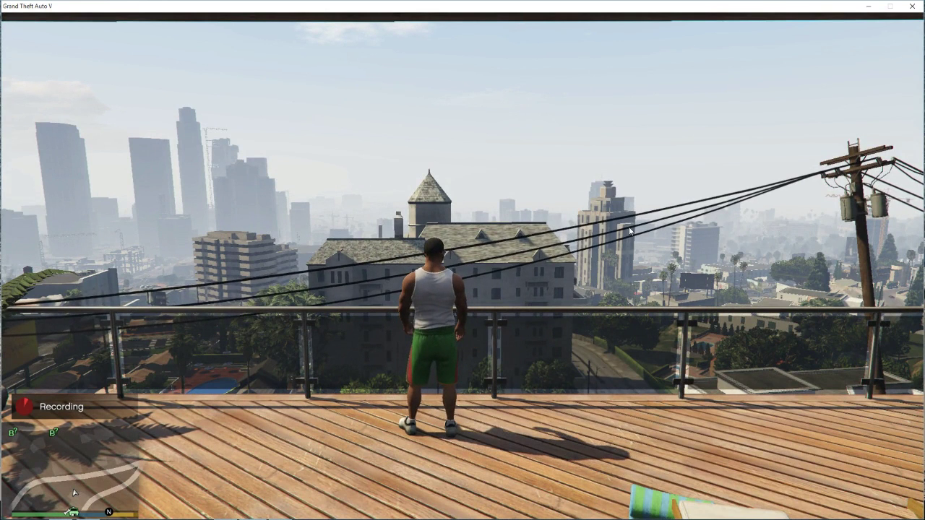
key("F1")
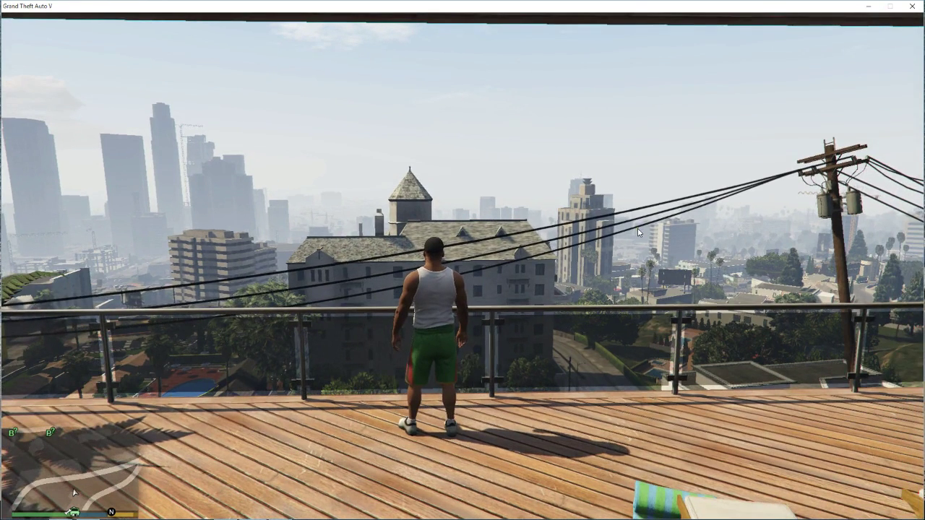
Pause the game and enter the Rockstar Editor.
key("Escape")
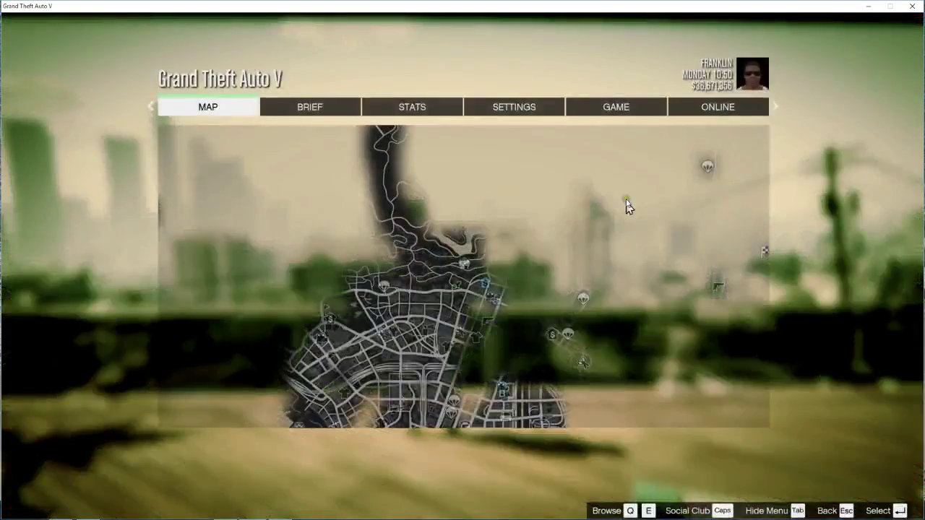
double_click(775, 108)
double_click(775, 108)
left_click(775, 108)
left_click(776, 109)
left_click(776, 109)
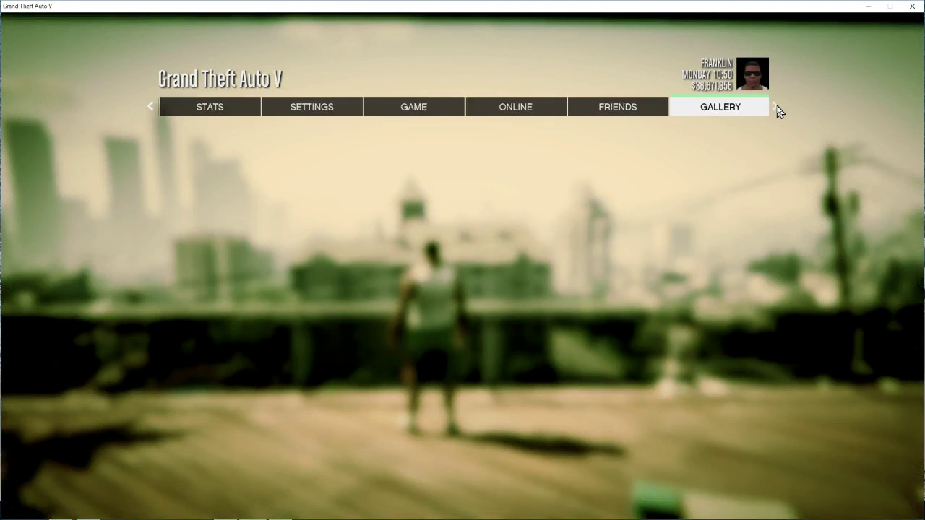
left_click(775, 109)
left_click(776, 108)
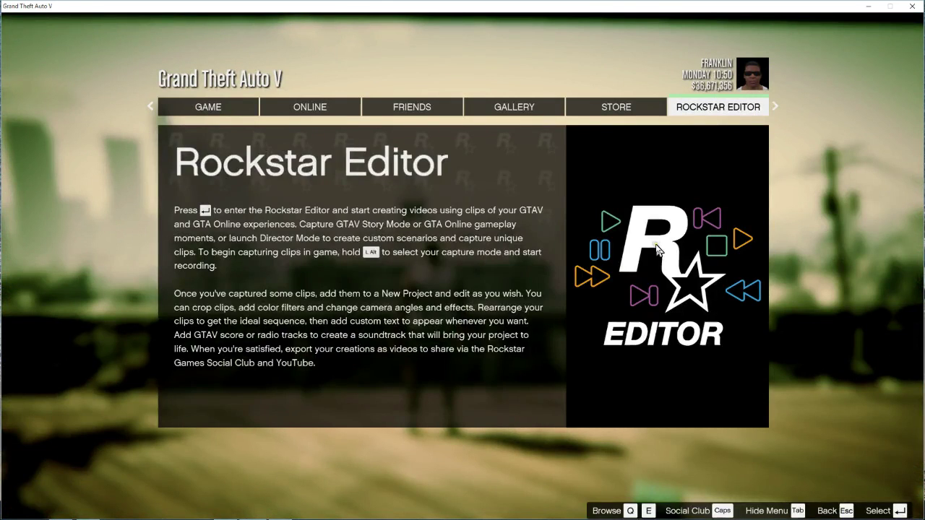
left_click(657, 250)
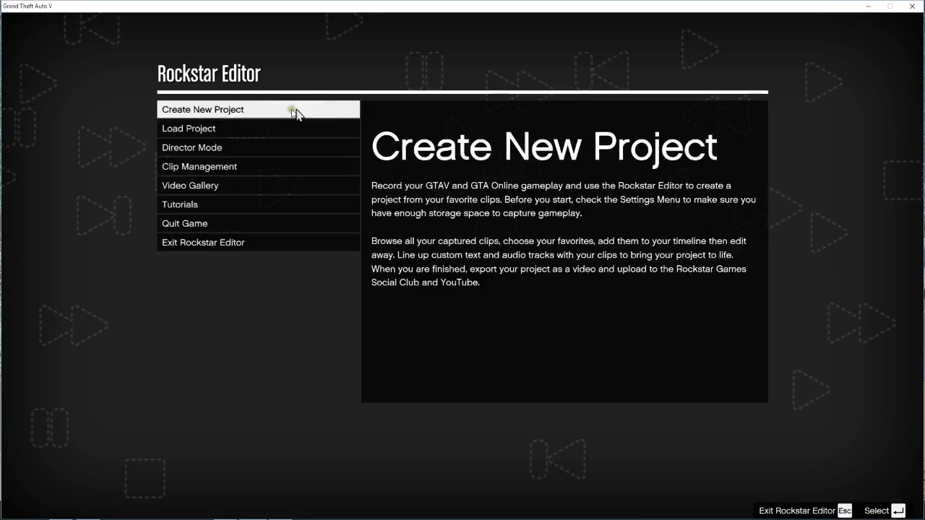
Create a new project, accepting the loss of unsaved game progress, and bring up the list of clips to add.
left_click(215, 113)
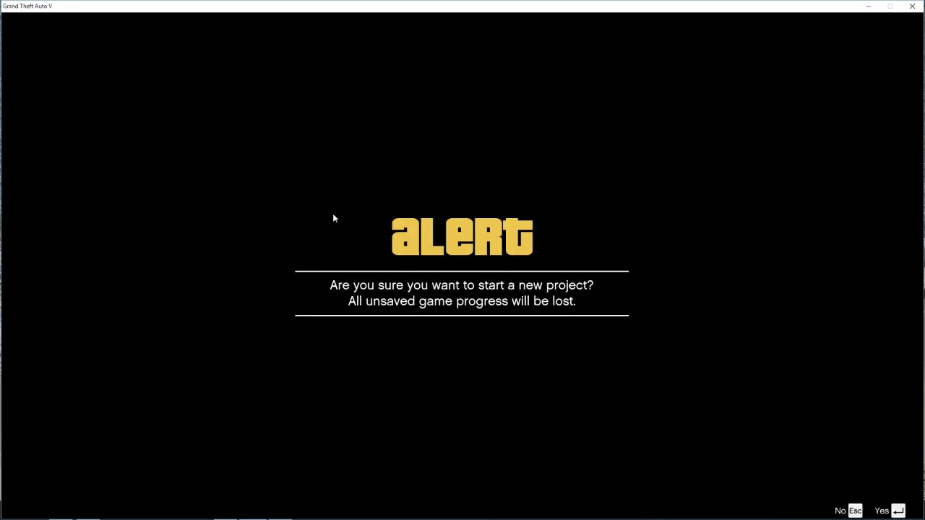
key("Return")
left_click(305, 114)
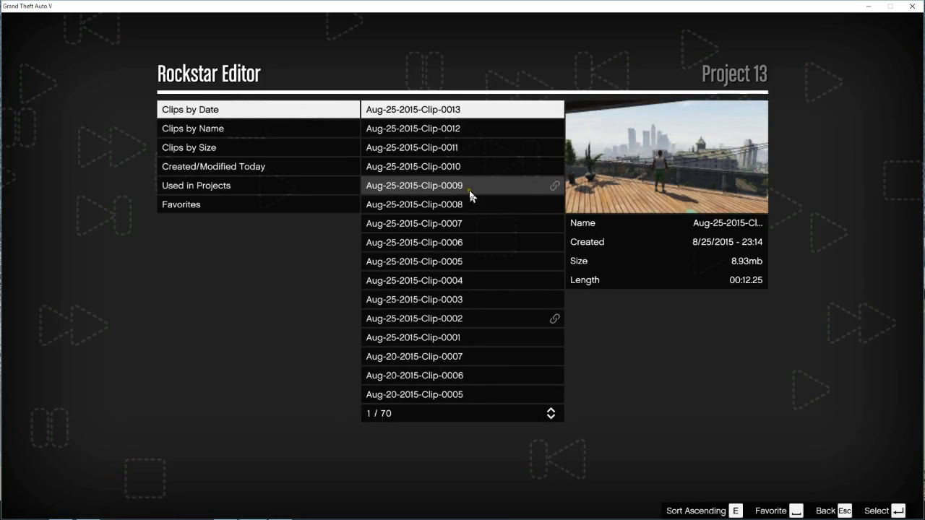
Add Aug-25-2015-Clip-0009 to the project's timeline and open that clip for editing.
left_click(441, 187)
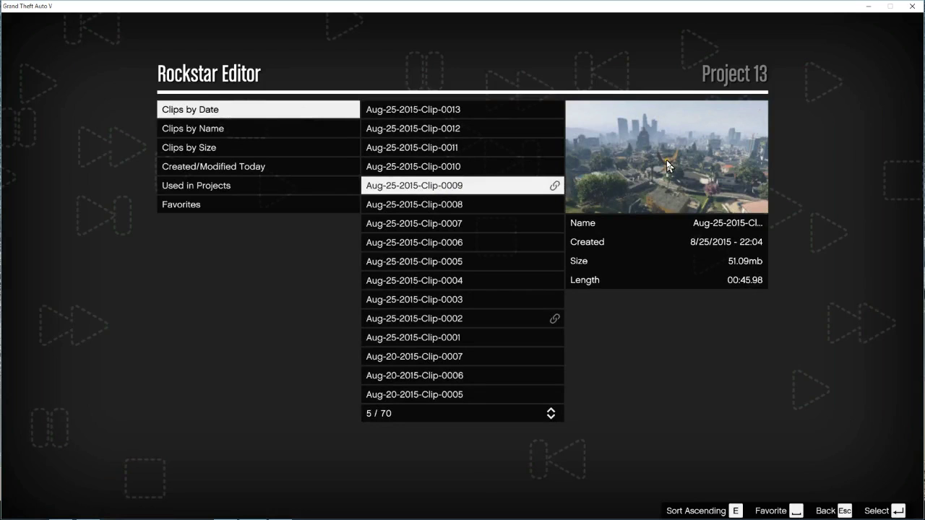
key("Return")
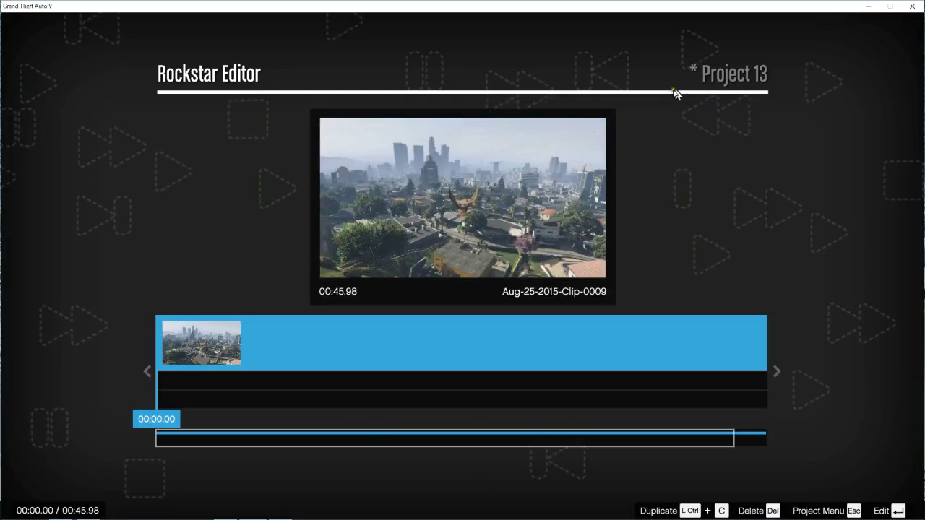
key("Return")
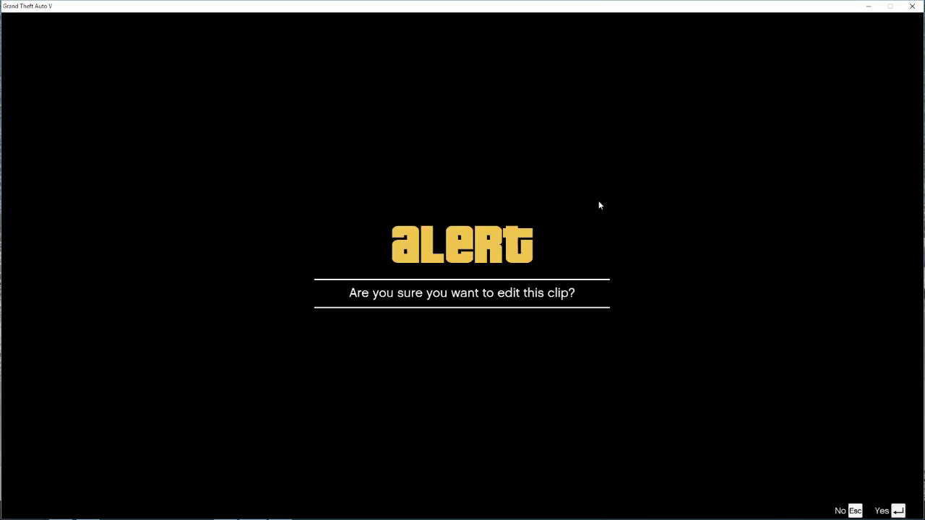
key("Return")
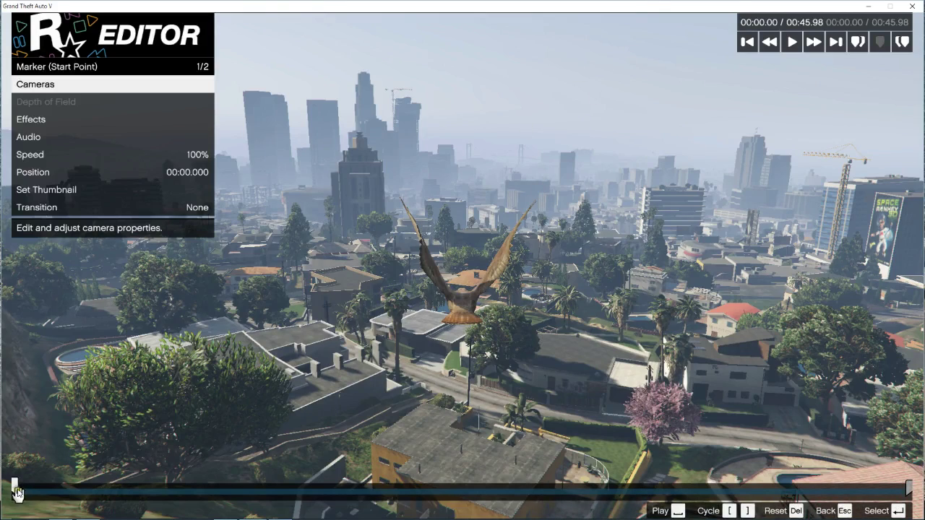
Trim the clip's end point to about 00:40.00 and set the start marker's playback speed to 125%.
mouse_move(15, 493)
left_mouse_down()
mouse_move(844, 498)
mouse_move(4, 490)
left_mouse_up()
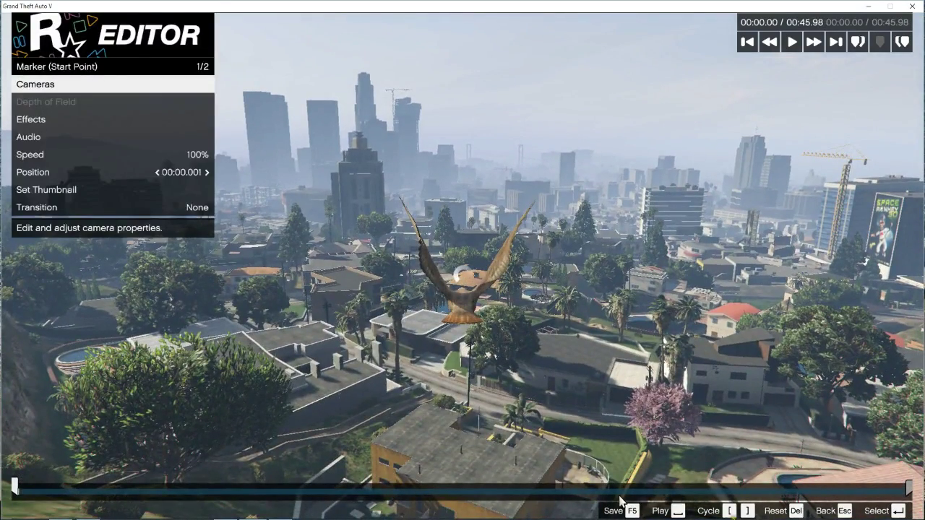
mouse_move(910, 490)
left_mouse_down()
mouse_move(760, 490)
mouse_move(795, 498)
left_mouse_up()
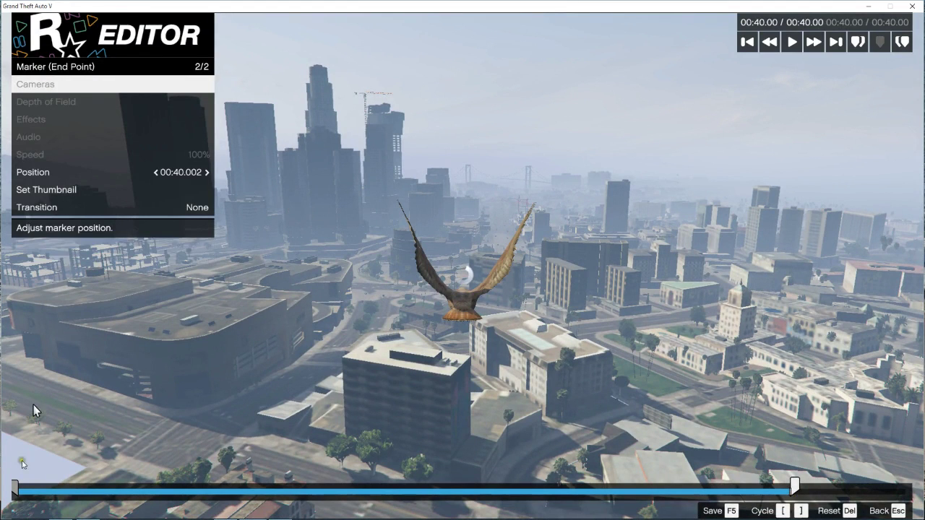
left_click(14, 495)
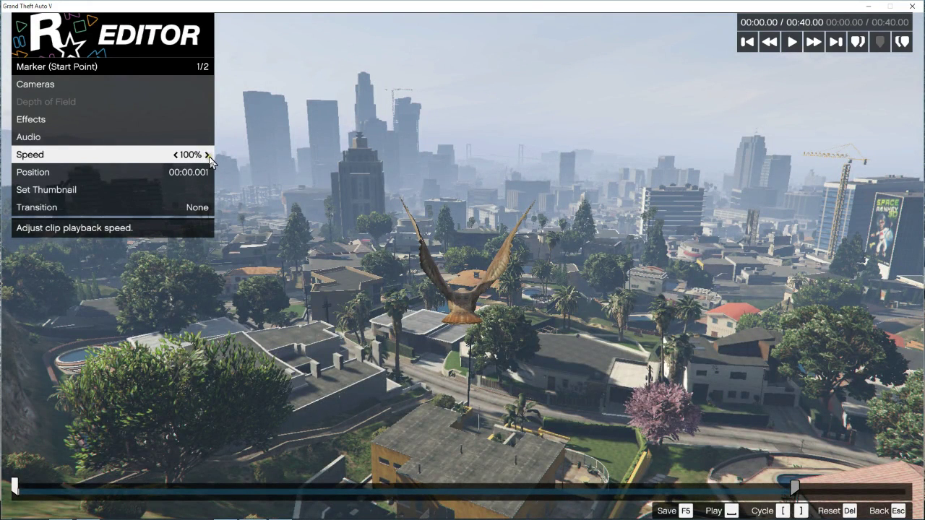
left_click(207, 155)
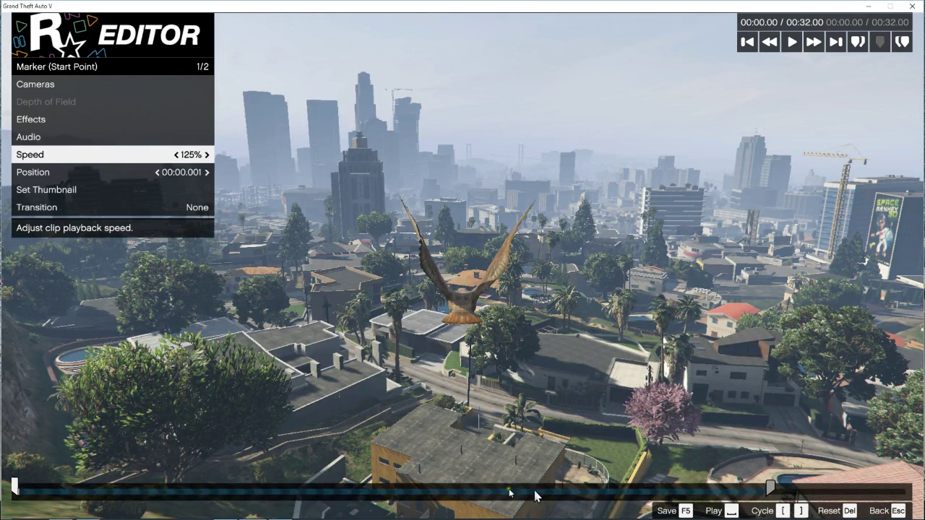
Switch the start marker to a Free Camera that moves with Player on a Rigid mount, and open the camera for editing.
left_click(120, 85)
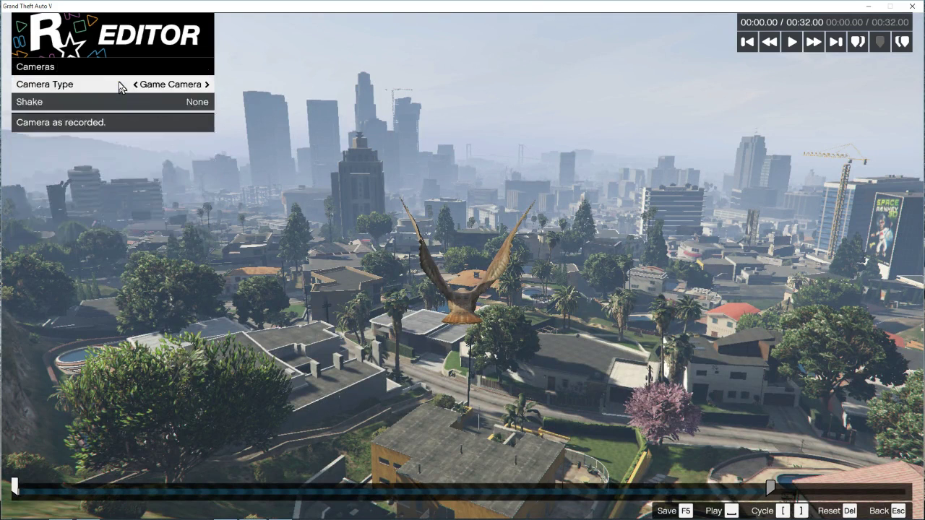
left_click(208, 86)
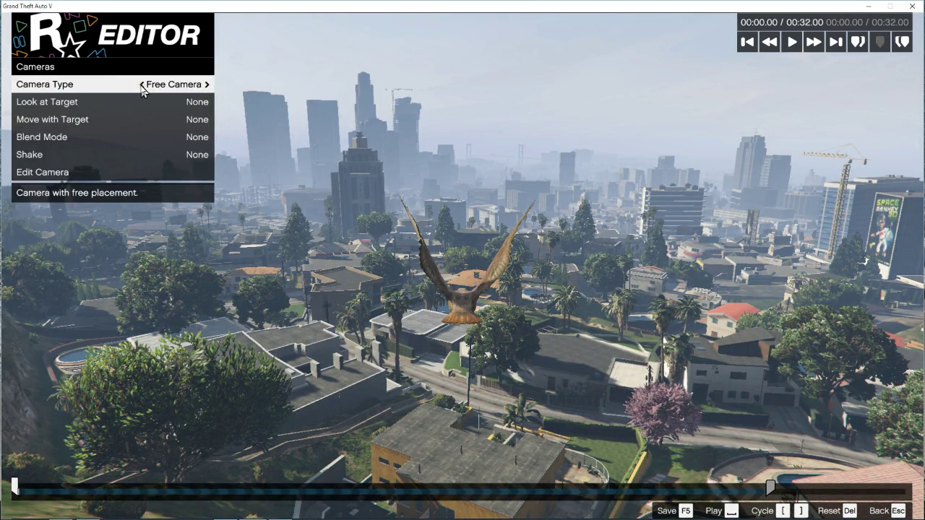
left_click(193, 121)
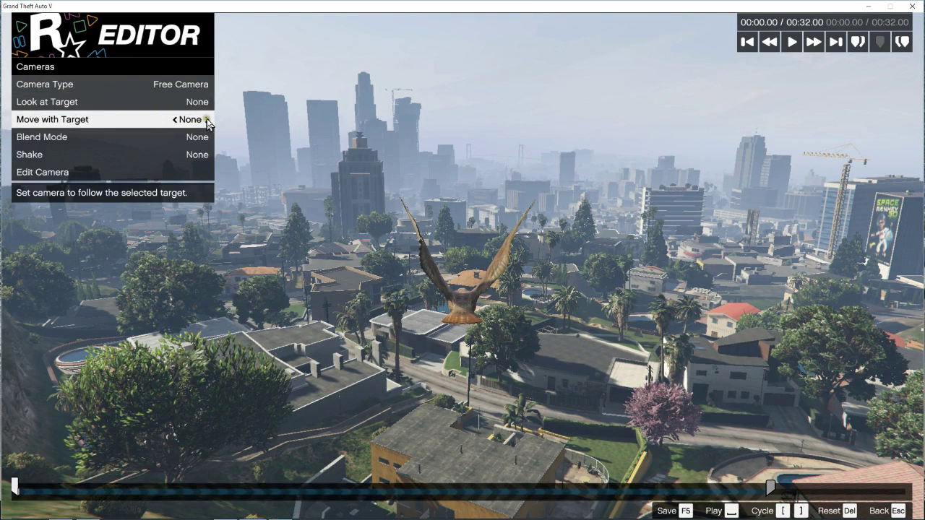
left_click(207, 120)
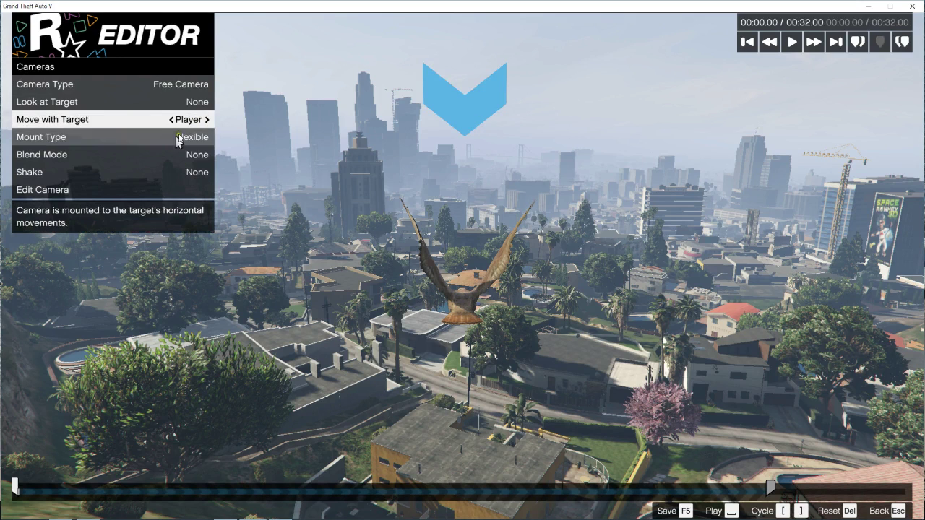
left_click(205, 138)
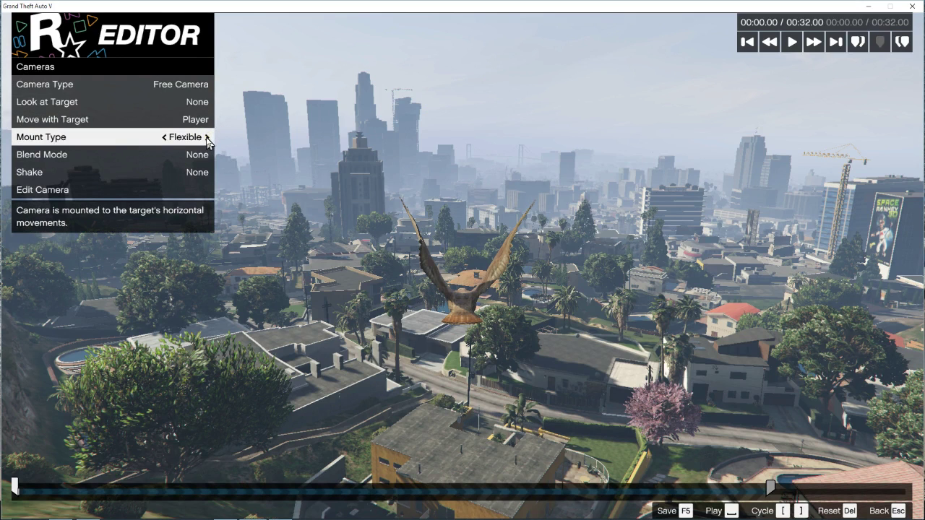
left_click(208, 138)
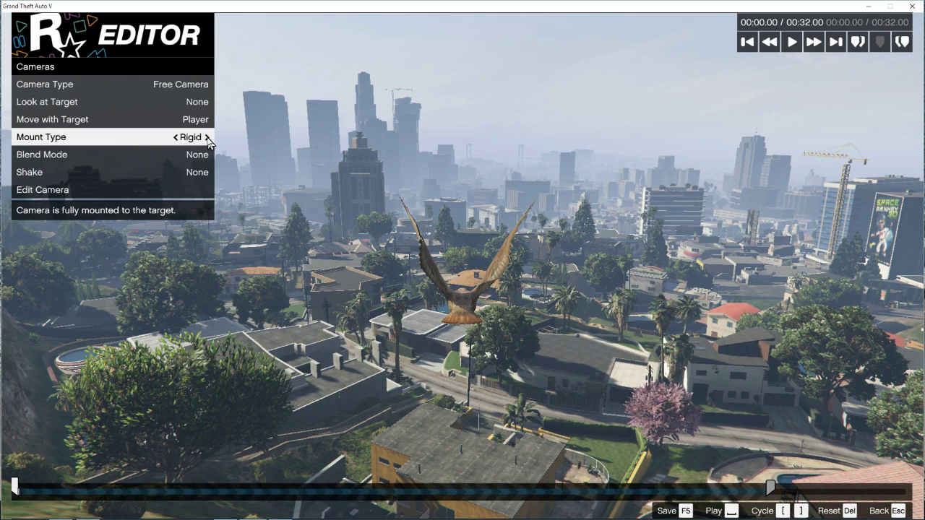
left_click(162, 190)
left_click(162, 190)
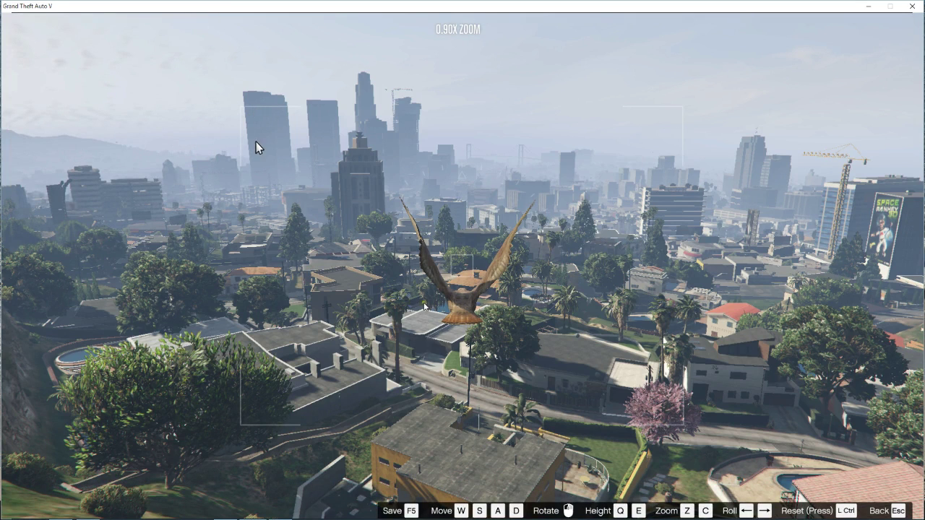
left_click_drag(523, 296, 500, 347)
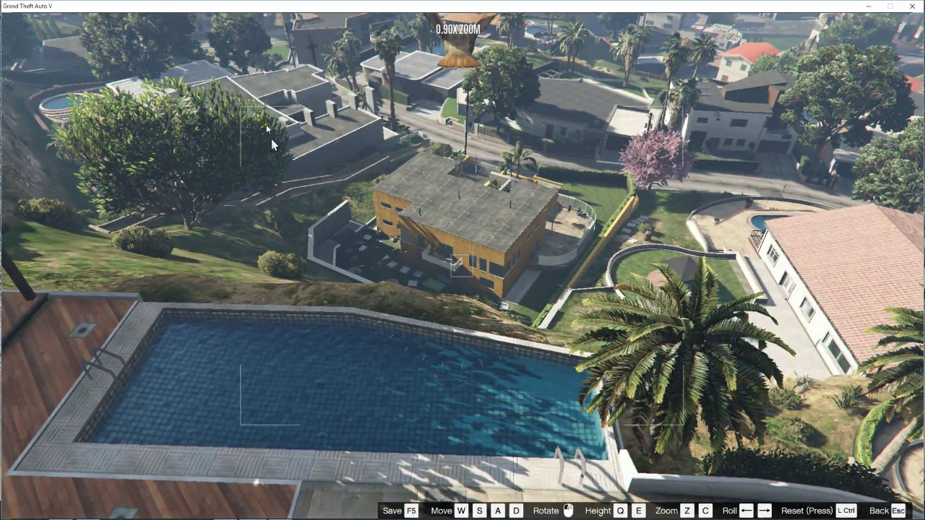
left_click_drag(271, 144, 123, 258)
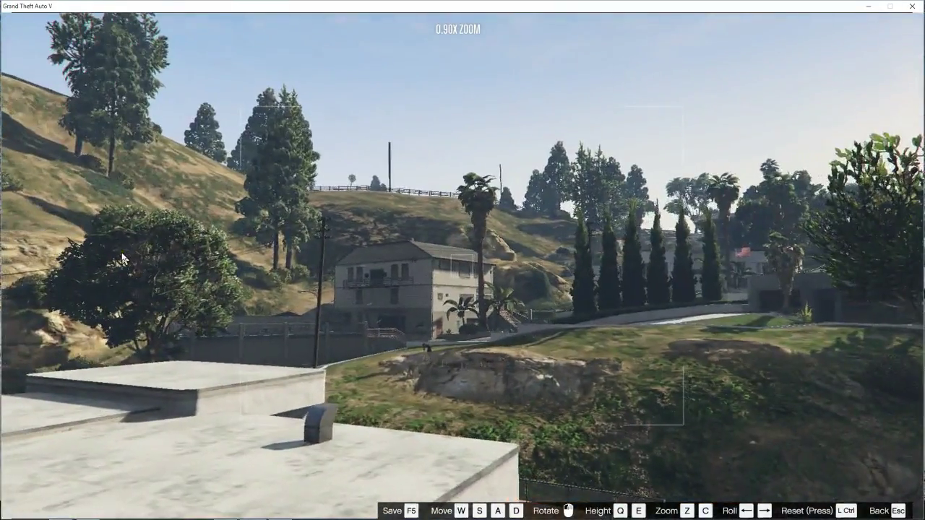
key("ctrl")
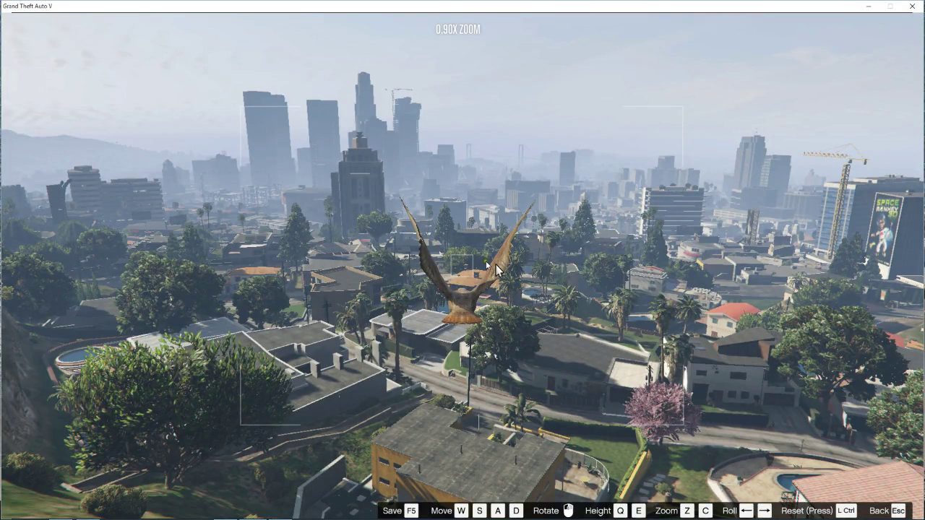
Tilt the free camera slightly downward behind the bird and save the project.
left_click_drag(467, 270, 467, 273)
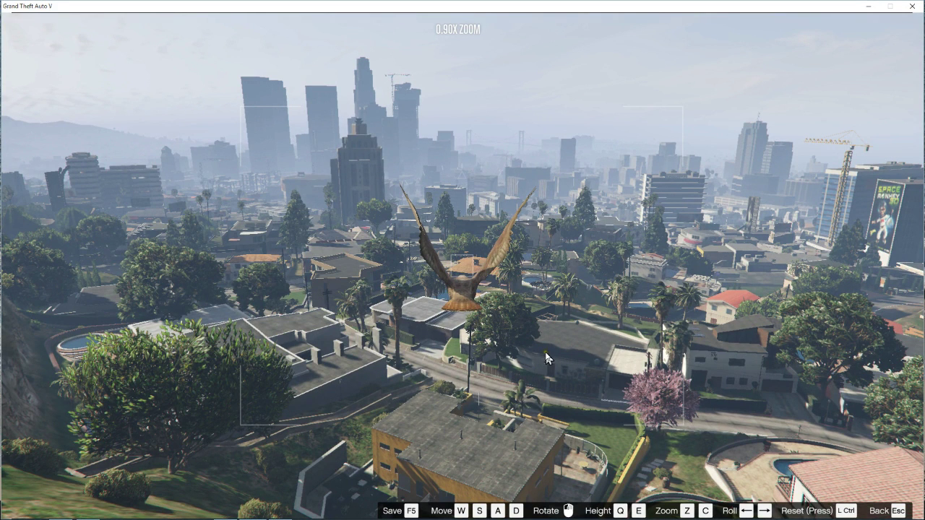
key("F5")
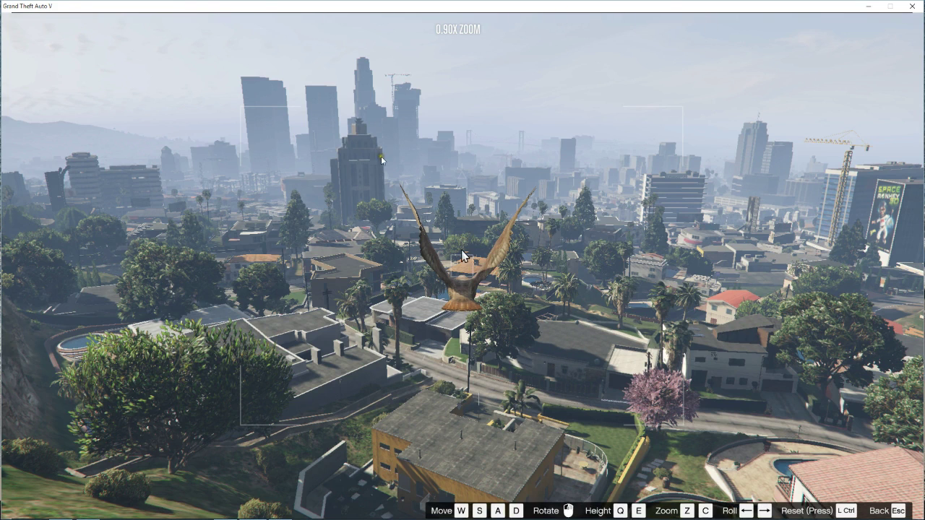
Set the free camera's zoom to about 0.94X with the bird slightly right of centre, and return to the clip's timeline.
key("z")
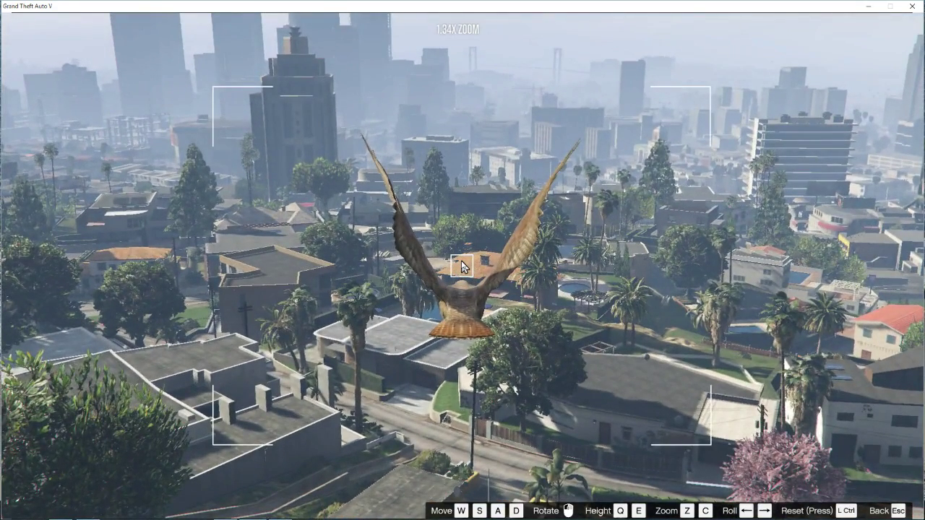
key("c")
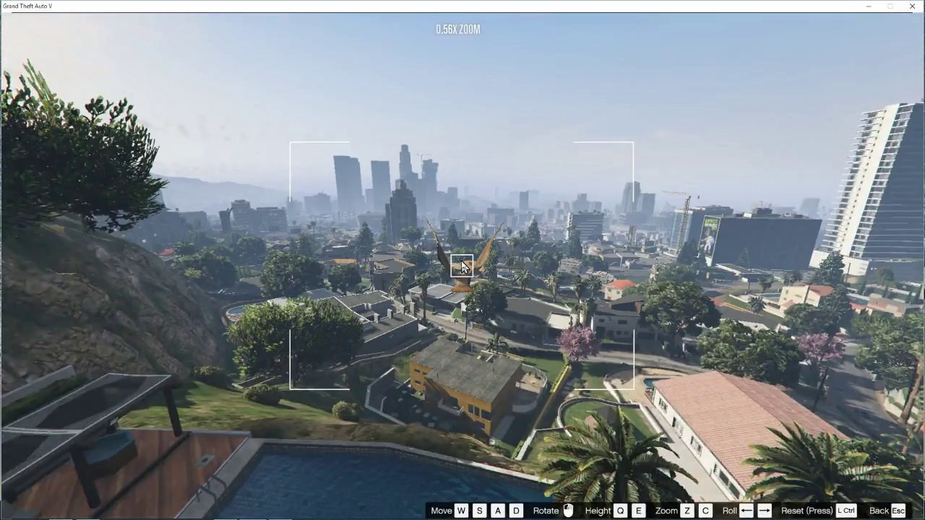
key("z")
key("z")
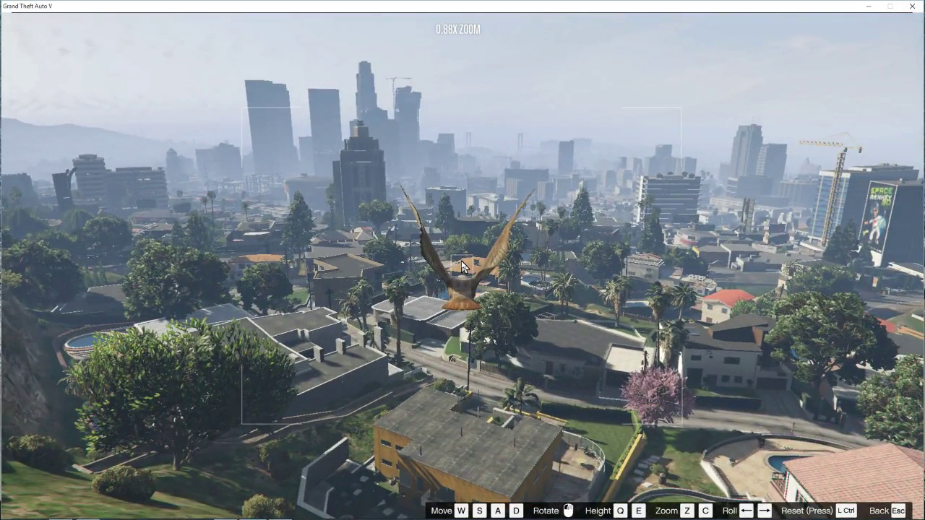
key("z")
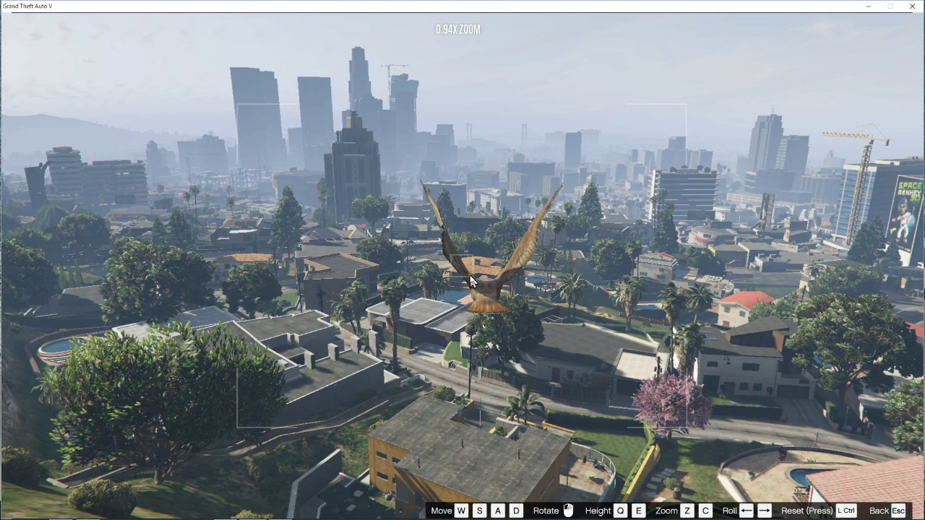
key("Escape")
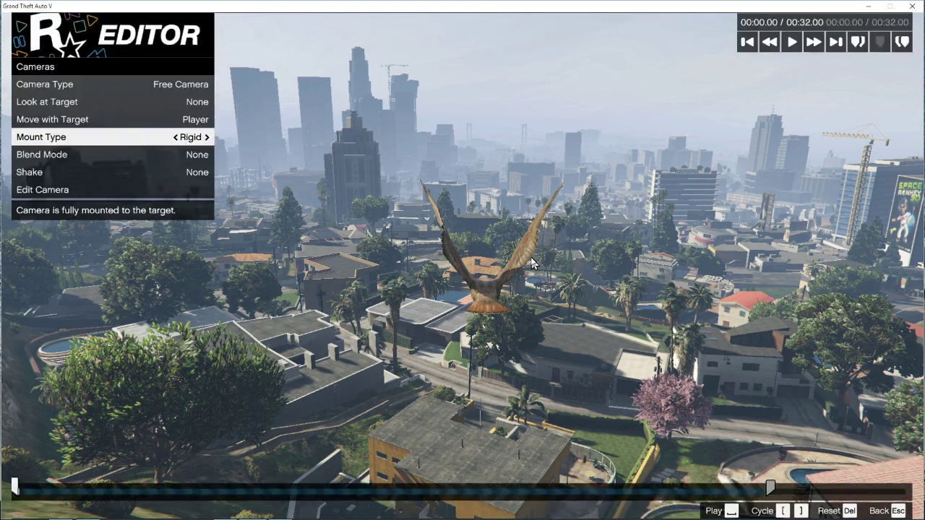
key("Escape")
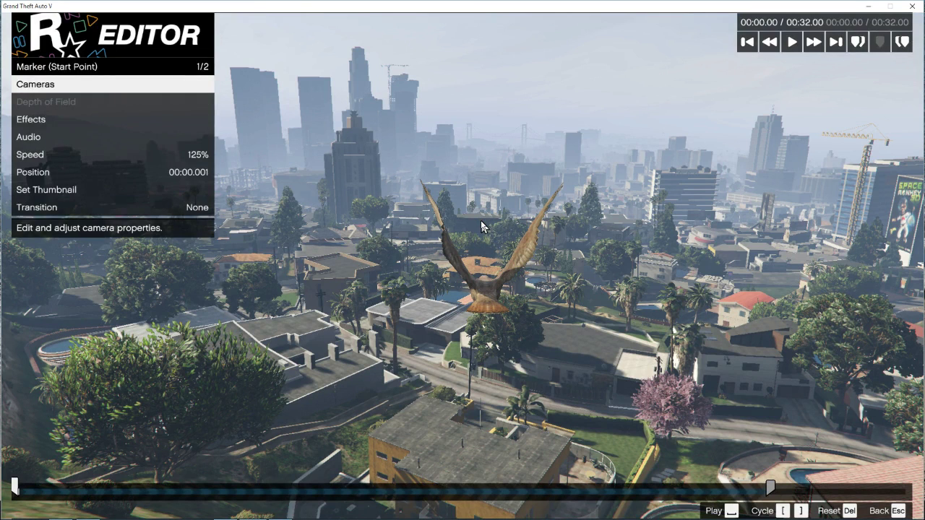
key("Escape")
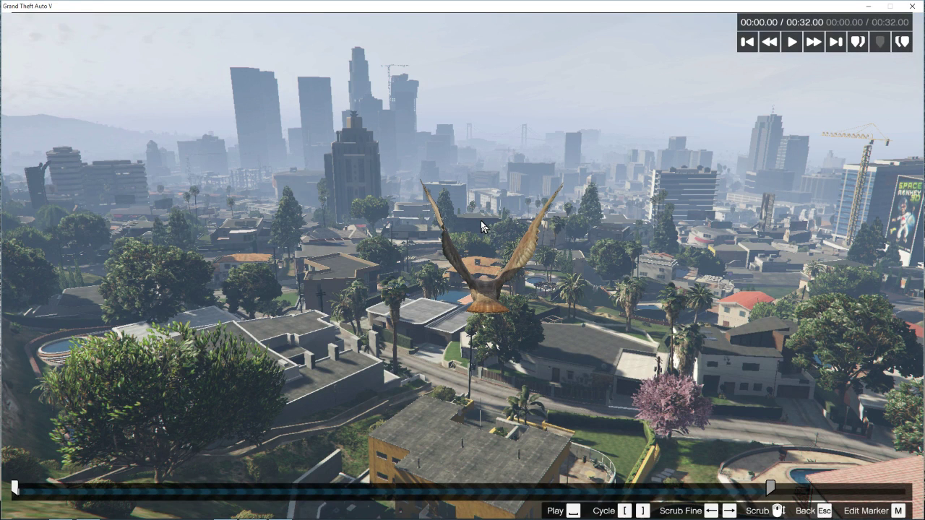
Return to the project timeline and save the project under the name "Bird City 1 Left".
key("Escape")
key("Return")
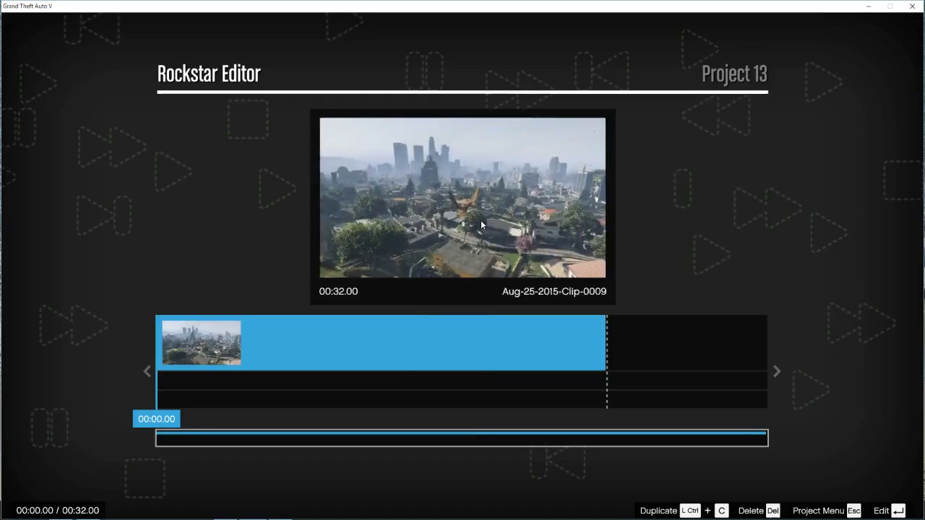
key("Escape")
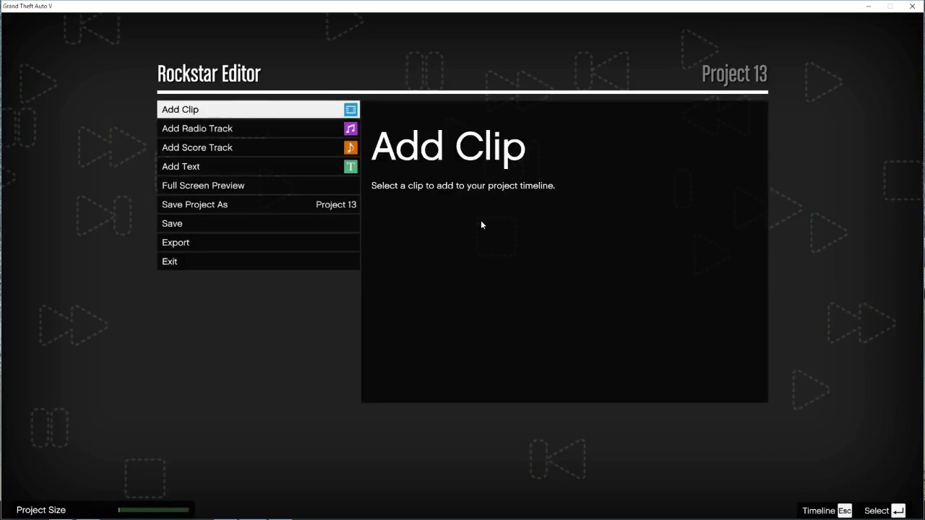
key("Up")
key("Up")
key("Up")
key("Up")
key("Return")
key("BackSpace")
key("BackSpace")
key("BackSpace")
key("BackSpace")
key("BackSpace")
key("BackSpace")
key("BackSpace")
key("BackSpace")
key("BackSpace")
key("BackSpace")
type("Bird City 1")
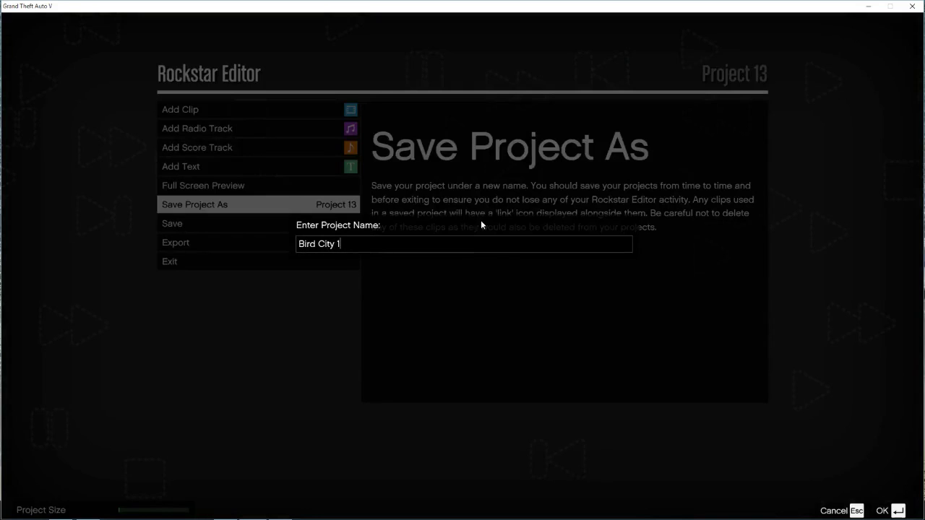
type(" Left")
key("Return")
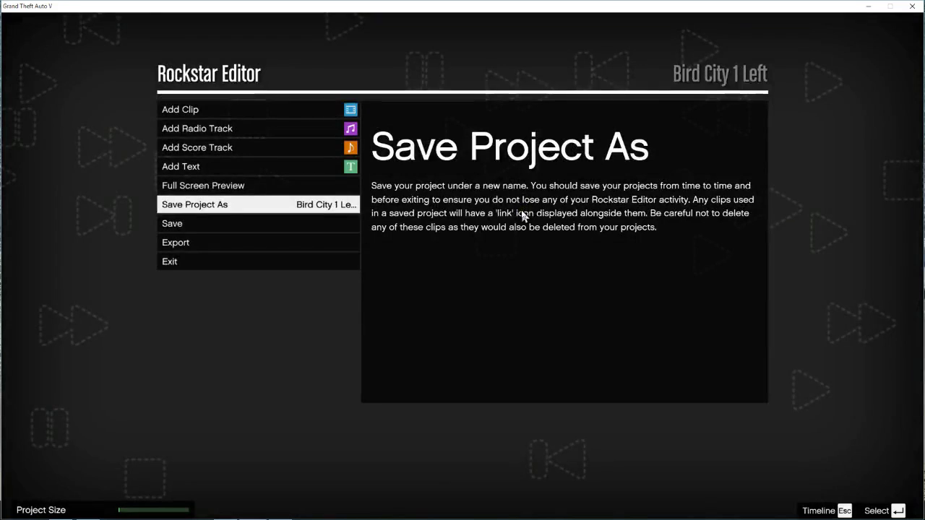
Save a second copy of the project under the name "Bird City 1 Right".
left_click(341, 209)
key("BackSpace")
key("BackSpace")
key("BackSpace")
key("BackSpace")
type("Right")
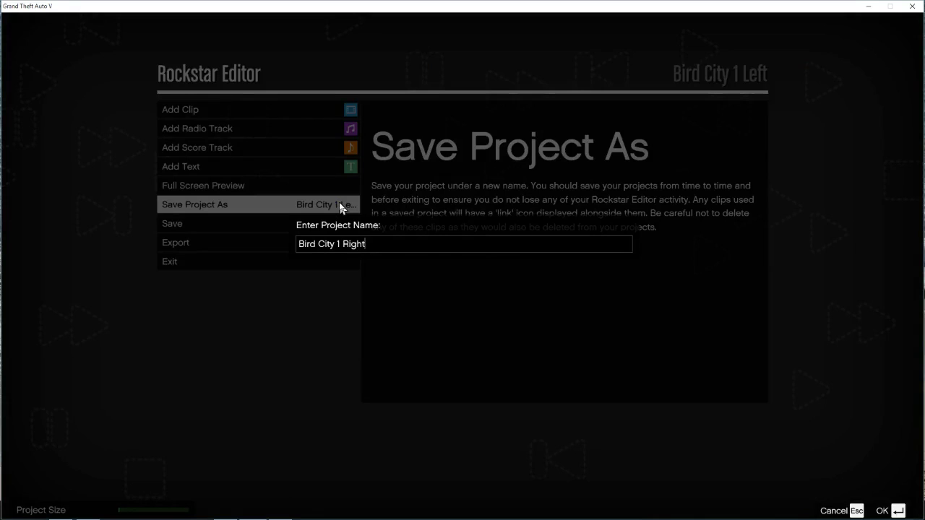
key("Return")
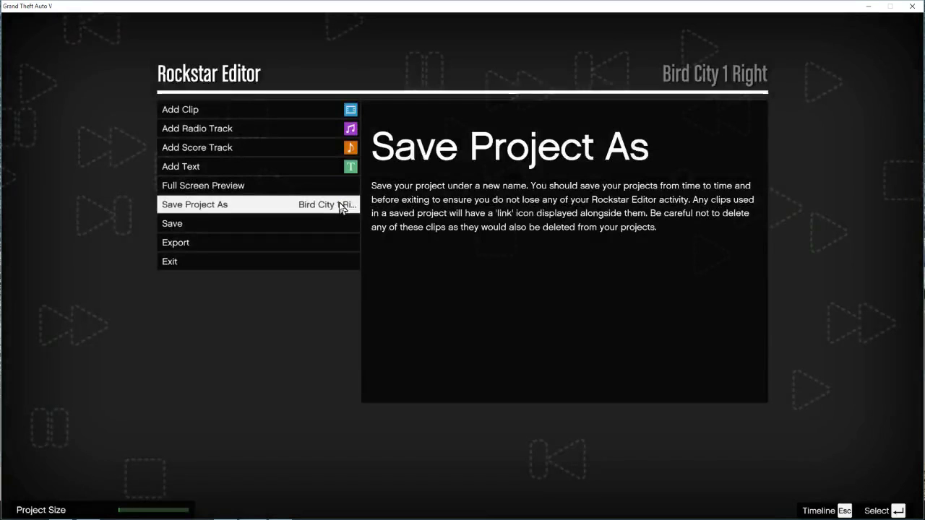
Shift the start marker's free camera slightly right so the bird sits just left of centre, save, and return to the project timeline.
key("Escape")
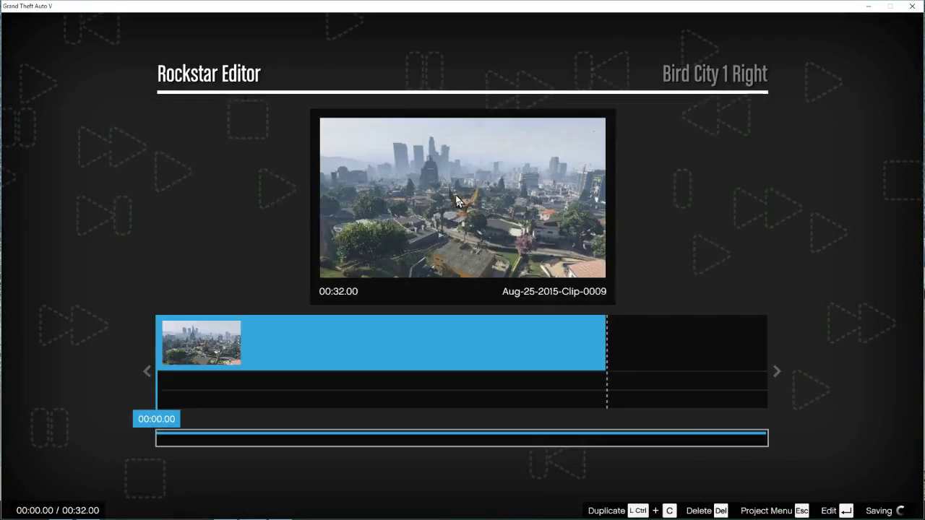
key("Return")
key("Return")
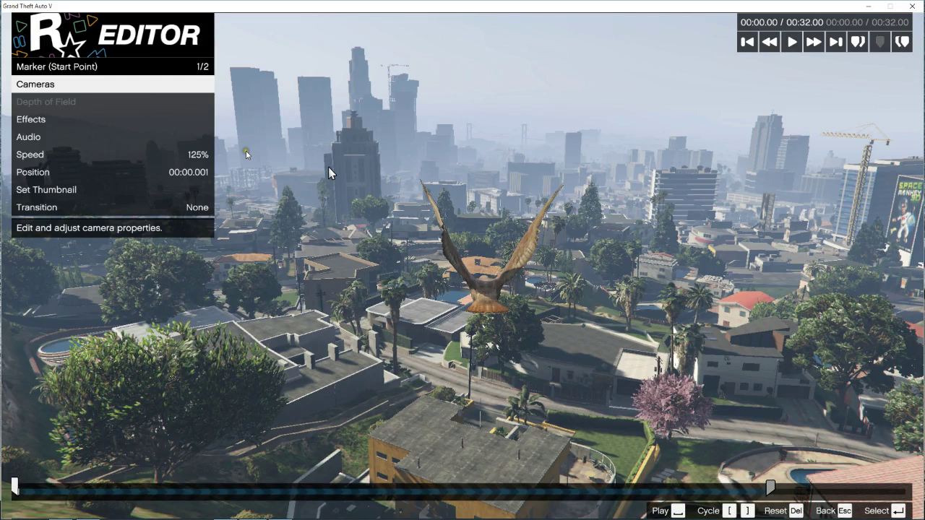
left_click(199, 90)
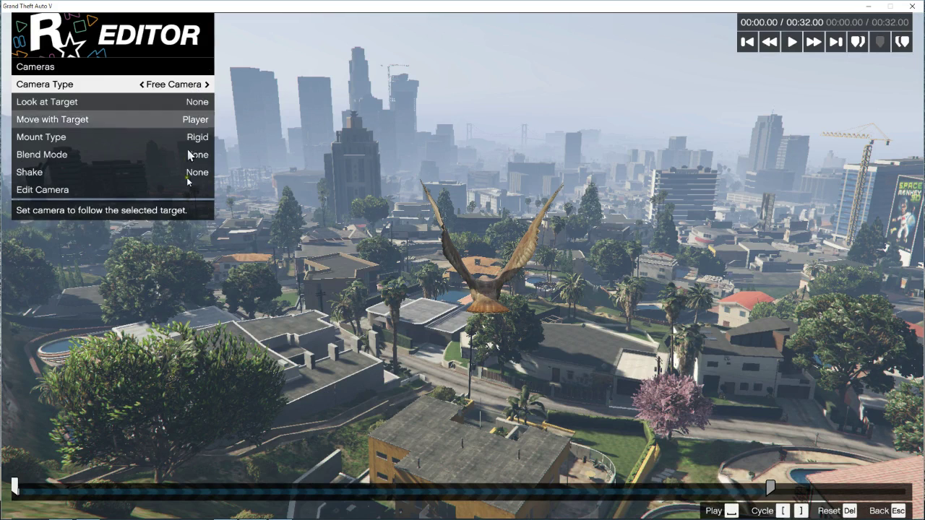
left_click(181, 194)
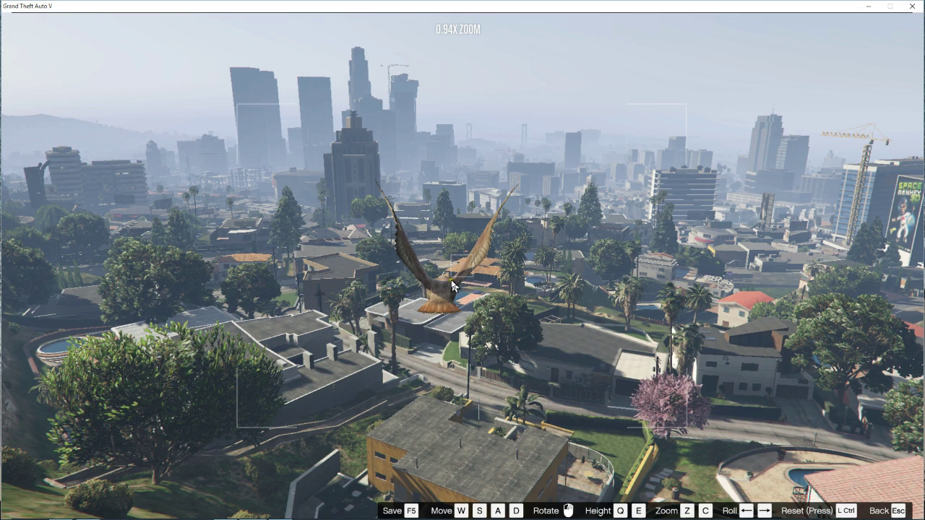
key("F5")
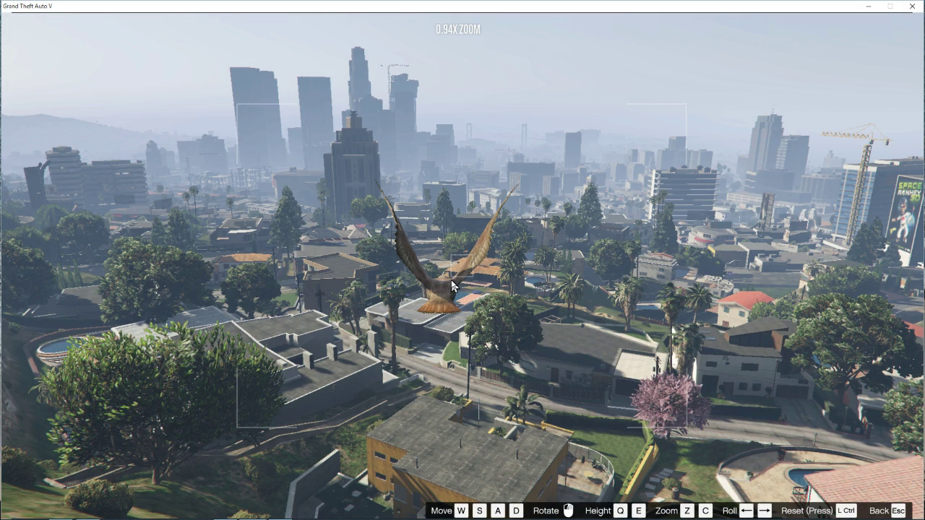
key("Escape")
key("Escape")
key("Escape")
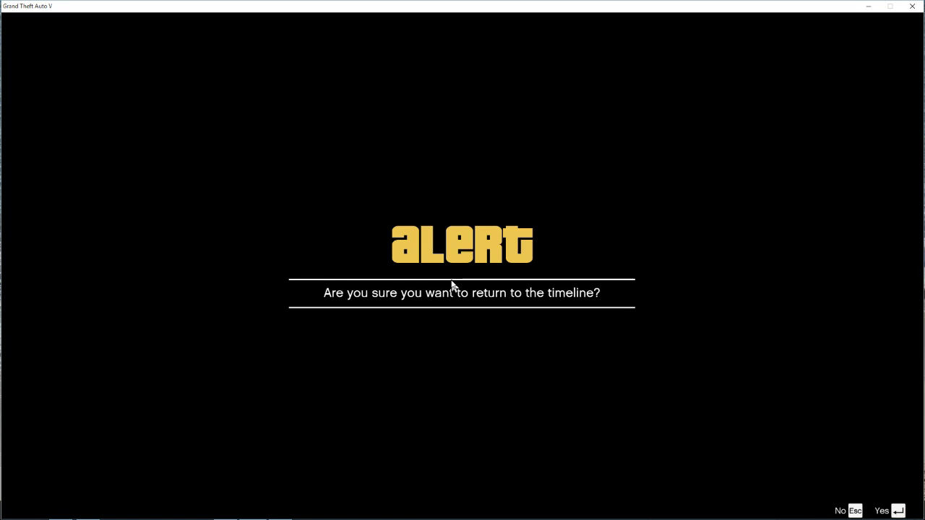
key("Return")
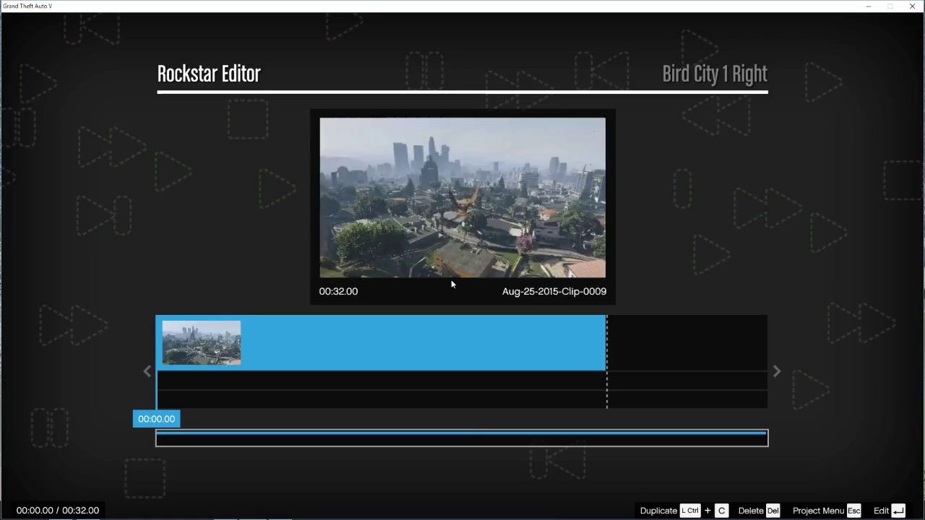
Save the Bird City 1 Right project with its adjusted camera.
key("Escape")
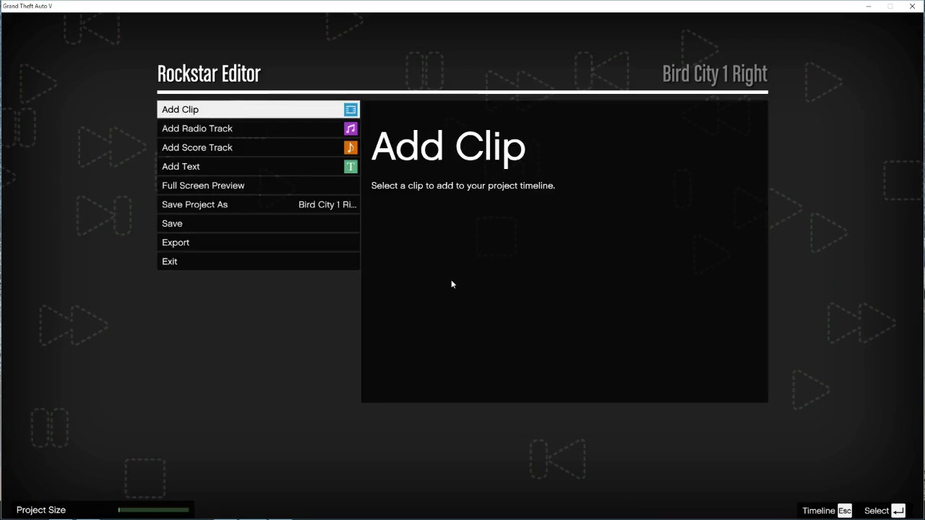
key("Down")
key("Down")
key("Down")
key("Down")
key("Down")
key("Down")
key("Return")
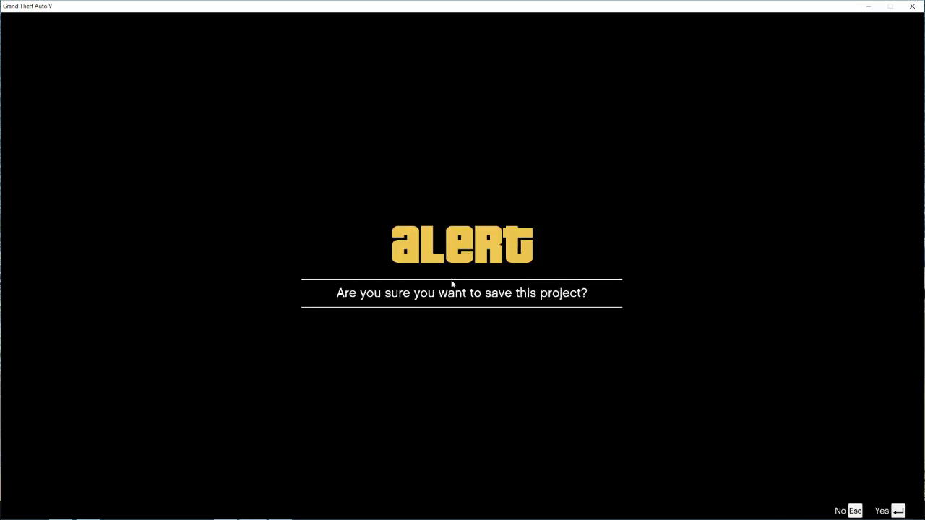
key("Return")
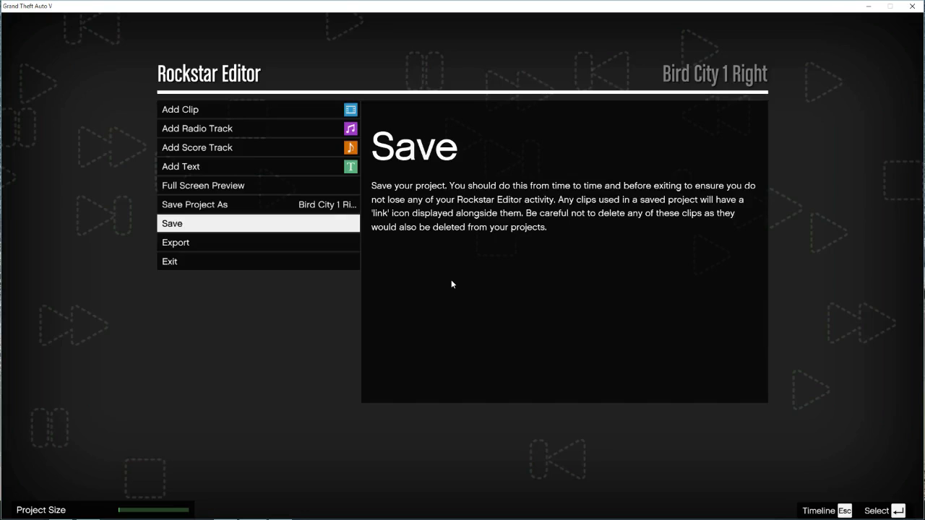
Export the project as a 60fps video named "Bird City 1 Right".
key("Down")
key("Return")
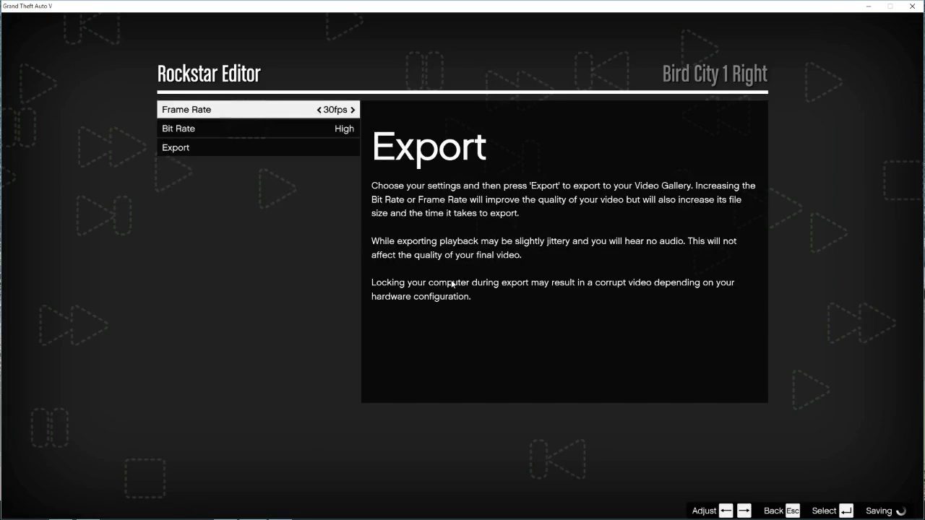
key("Right")
key("Down")
key("Down")
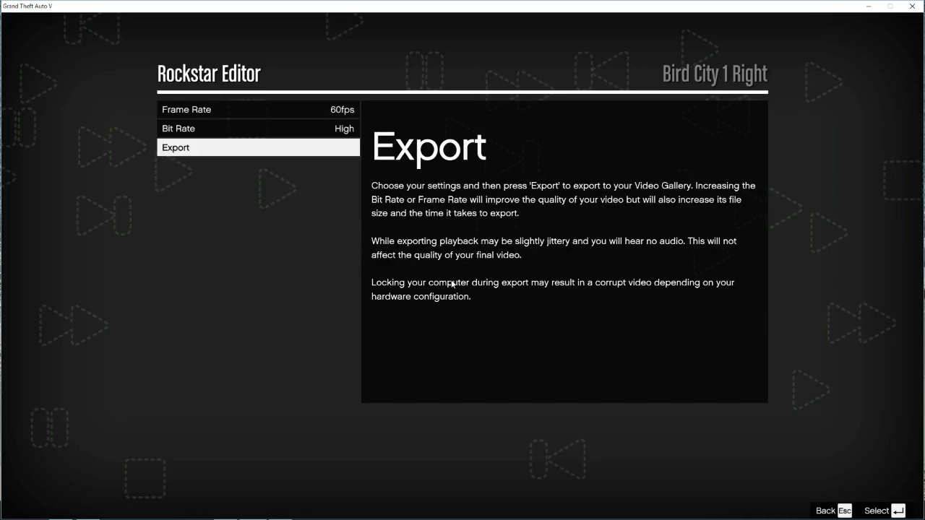
key("Return")
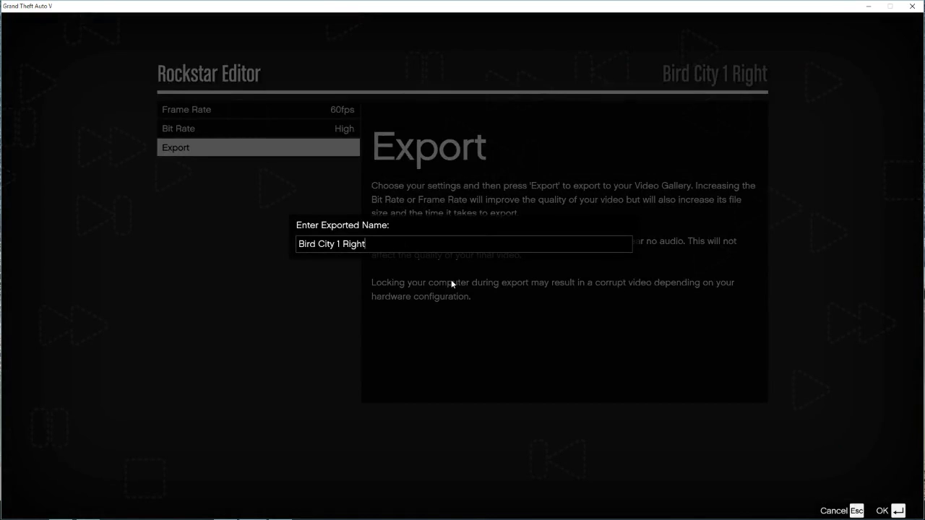
key("Return")
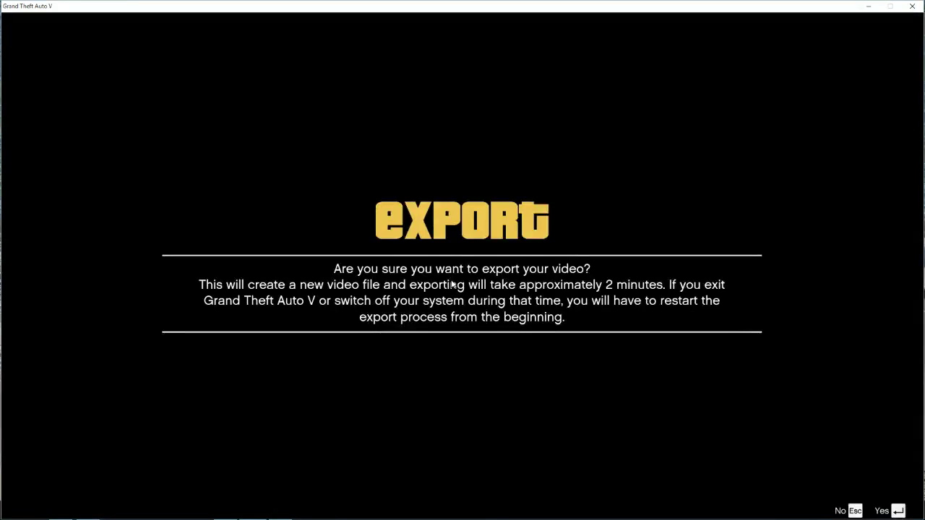
key("Return")
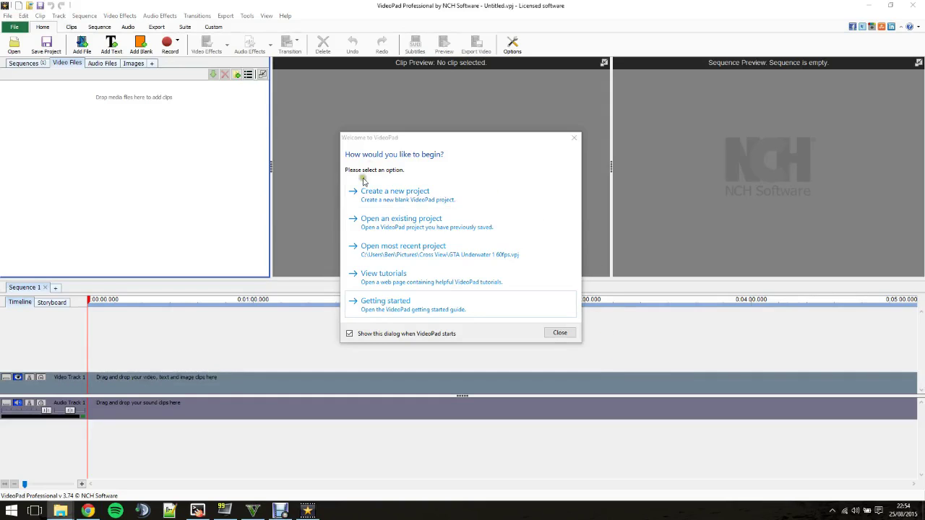
Create a new blank project in VideoPad, and open the user's AppData\Local folder in File Explorer.
left_click(418, 197)
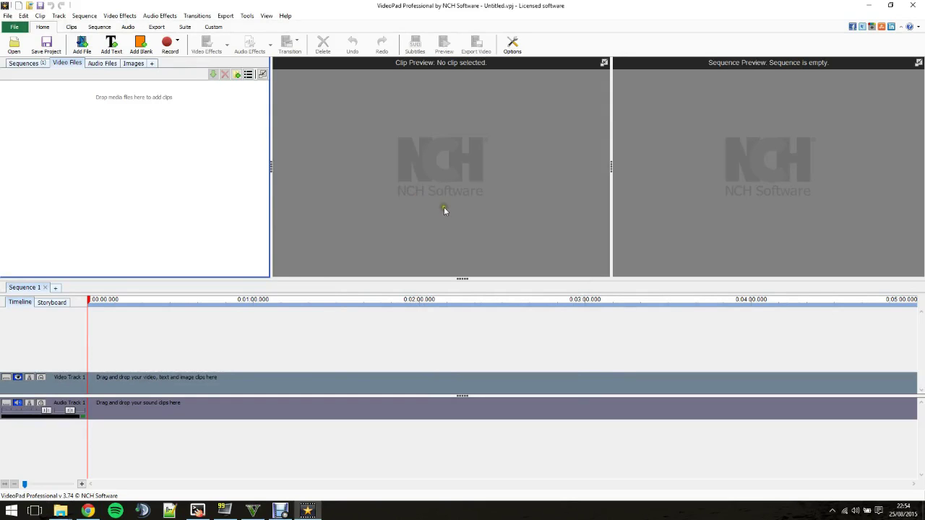
key("super+e")
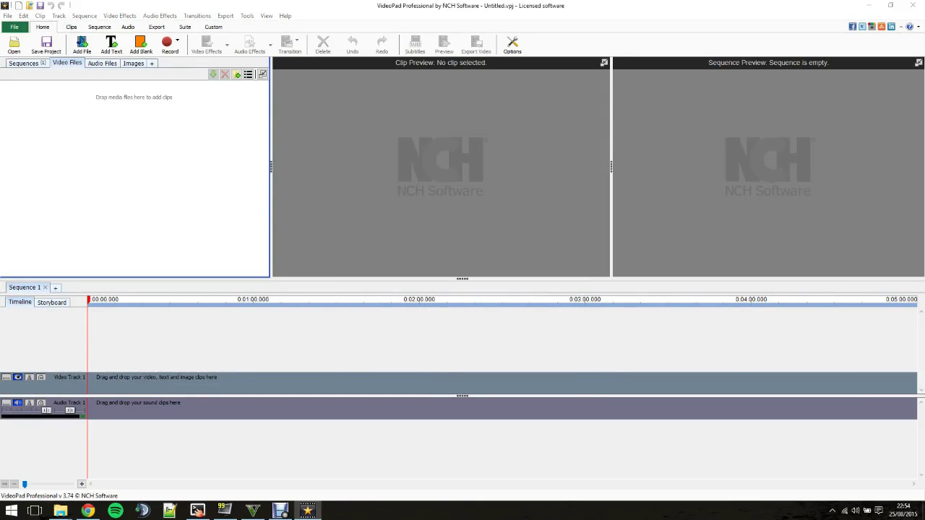
left_click_drag(847, 75, 380, 76)
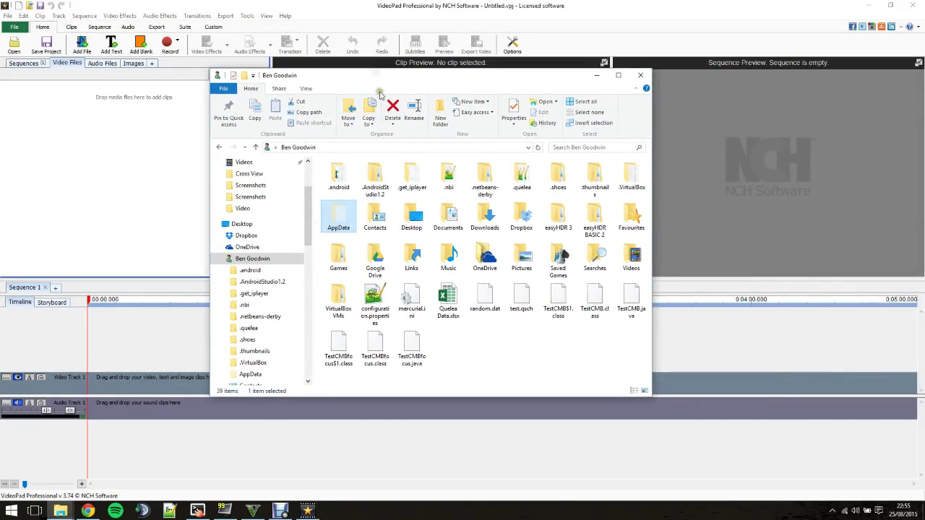
left_click(341, 222)
double_click(342, 222)
double_click(355, 178)
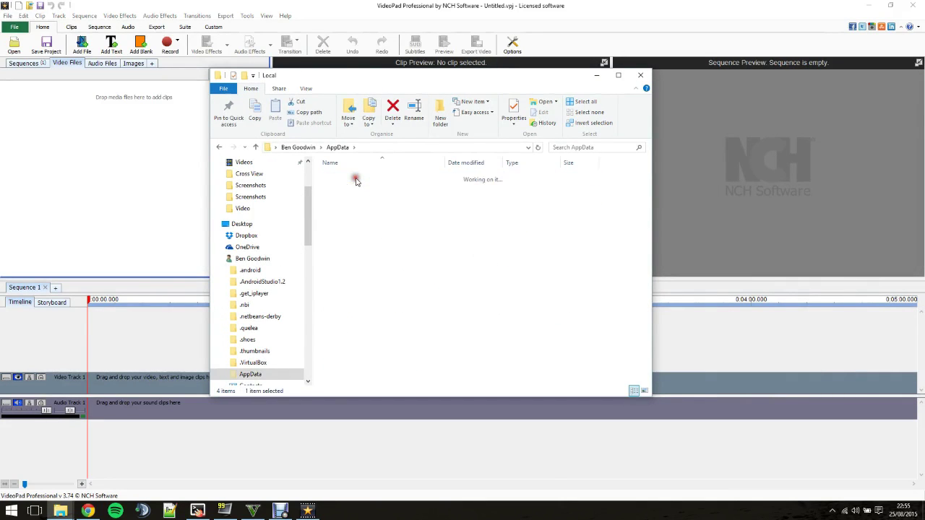
Open the Rockstar Games\GTA V\videos\rendered folder inside Local.
scroll(400, 308, "down", 11)
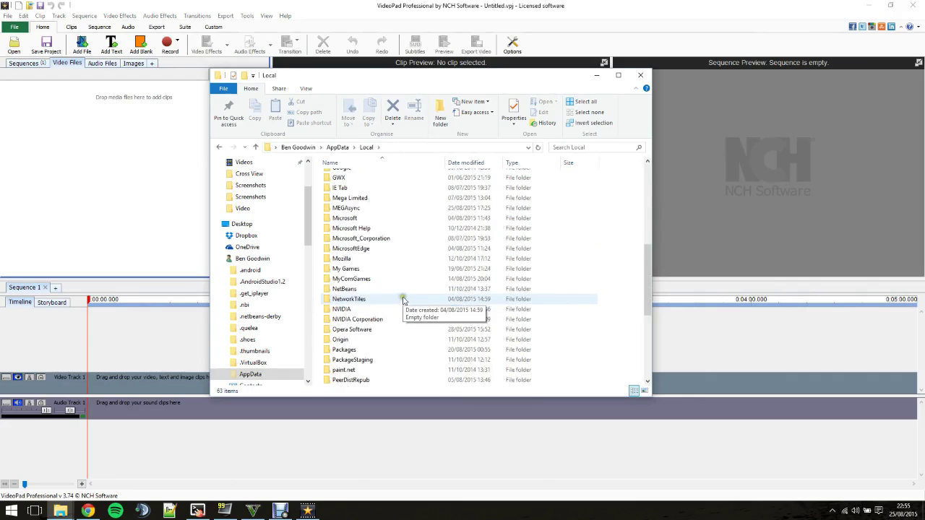
scroll(403, 299, "down", 4)
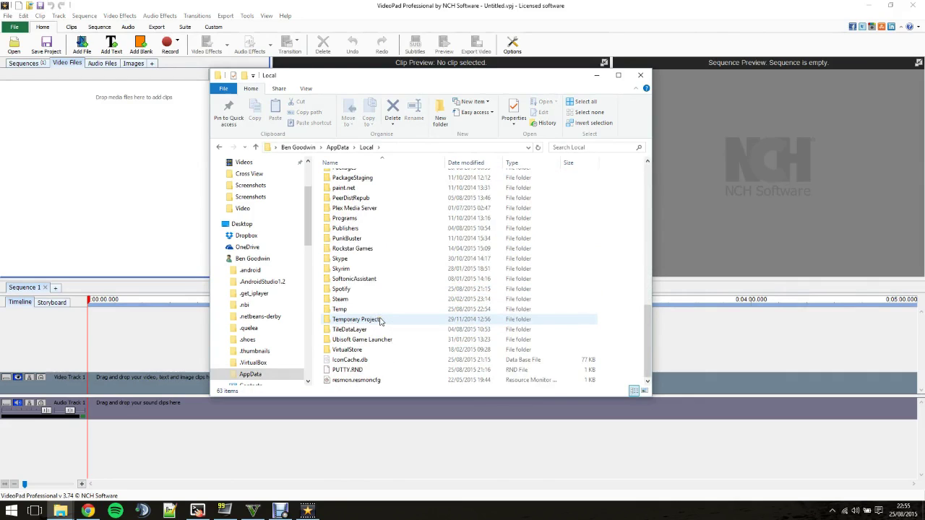
scroll(365, 217, "up", 3)
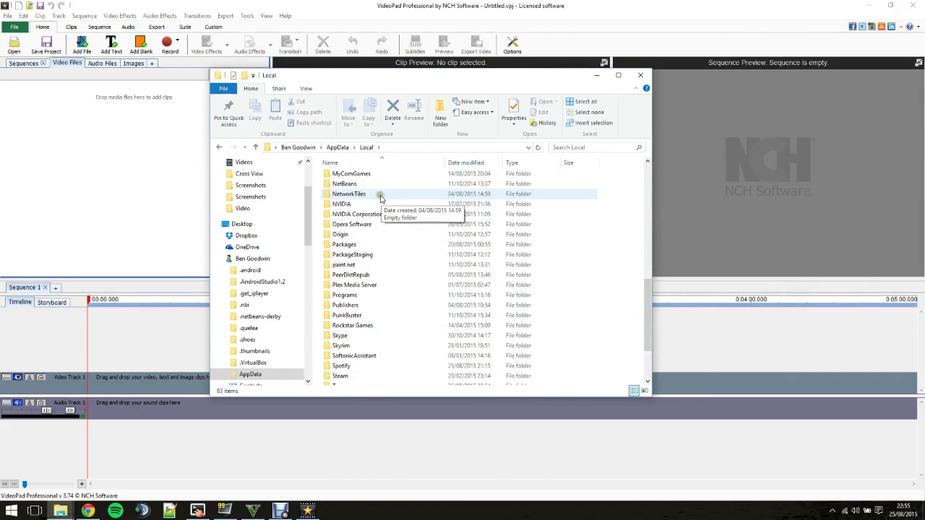
double_click(380, 326)
double_click(344, 180)
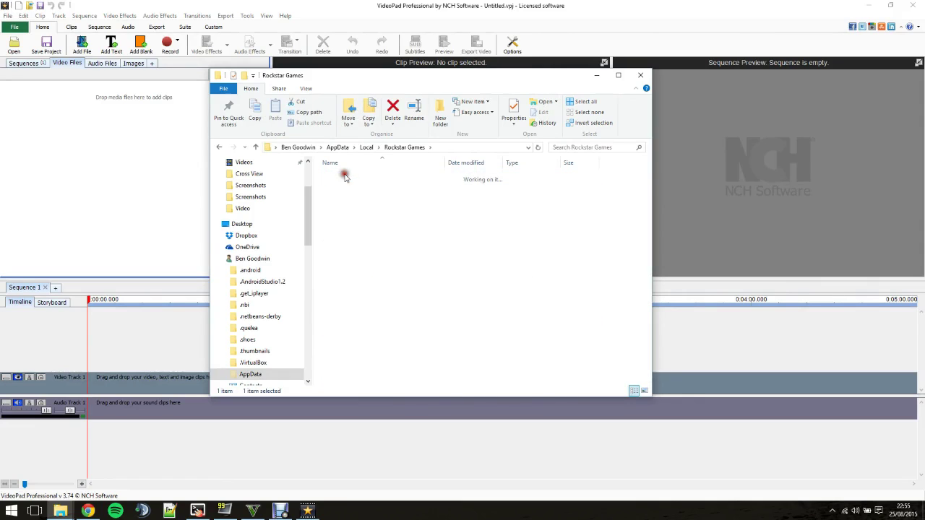
left_click(352, 189)
double_click(353, 188)
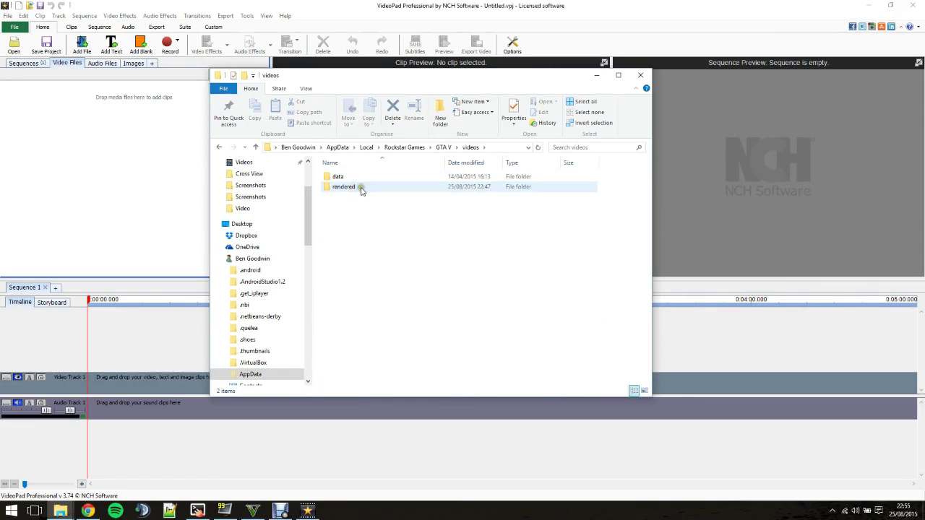
double_click(352, 187)
Import Bird City Left.mp4 and Bird City Right.mp4 from the rendered folder into VideoPad's video files.
left_click_drag(391, 78, 587, 44)
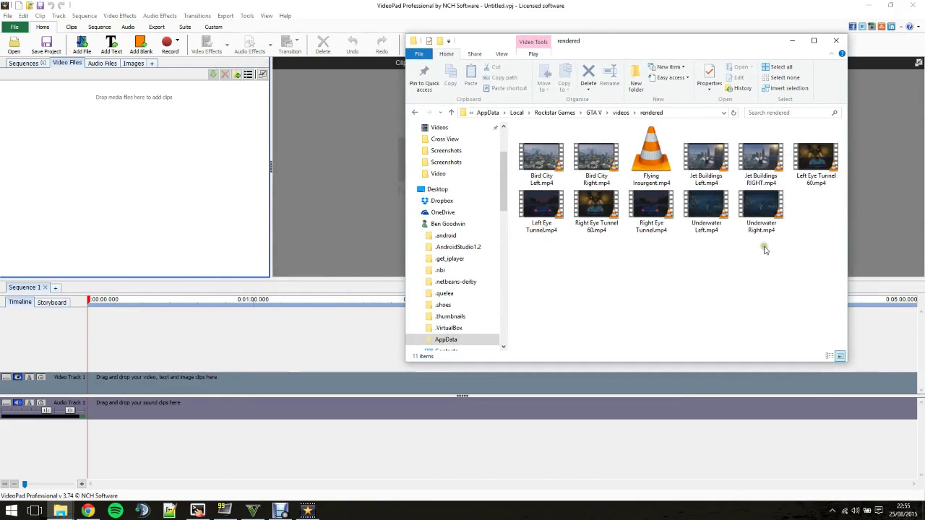
left_click(544, 175)
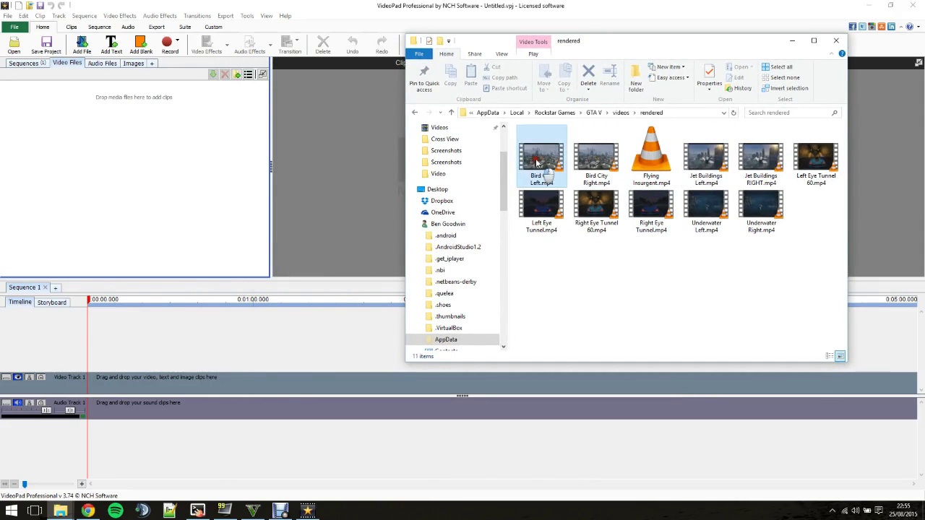
left_click(592, 173, "ctrl")
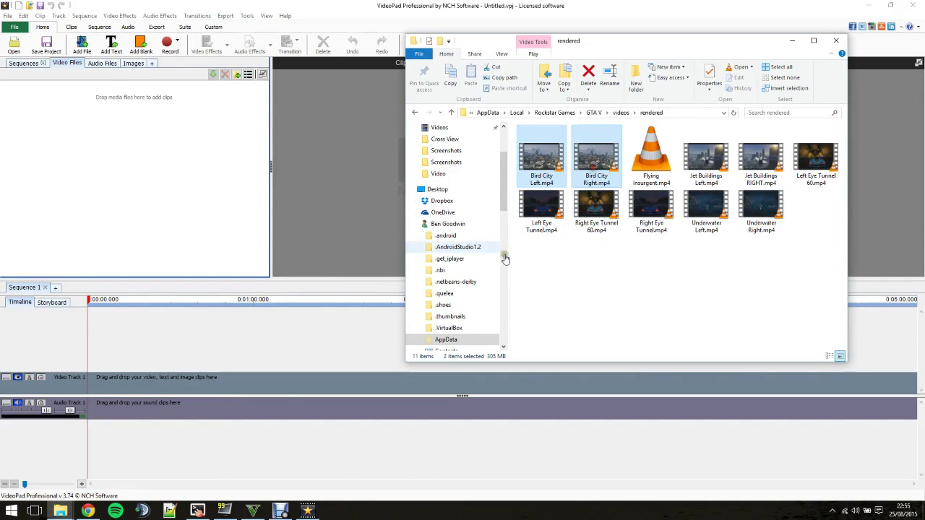
left_click_drag(551, 162, 133, 137)
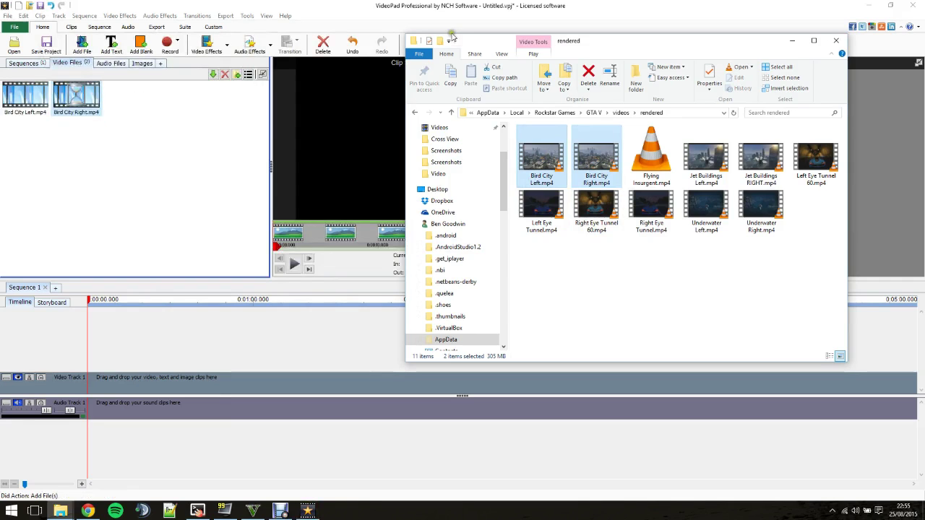
left_click(232, 103)
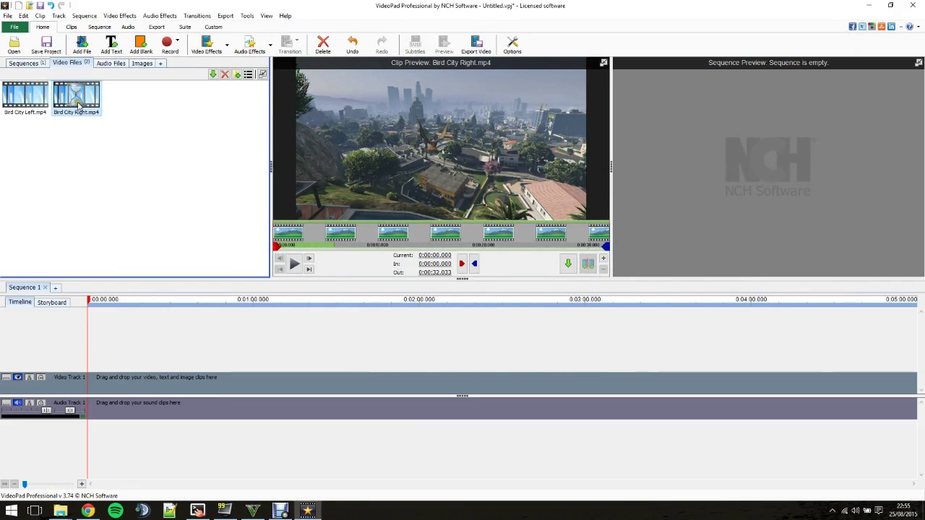
Add a Crop effect to Bird City Right.mp4 with X1 at 25% and X2 at 75%.
right_click(78, 105)
left_click(132, 232)
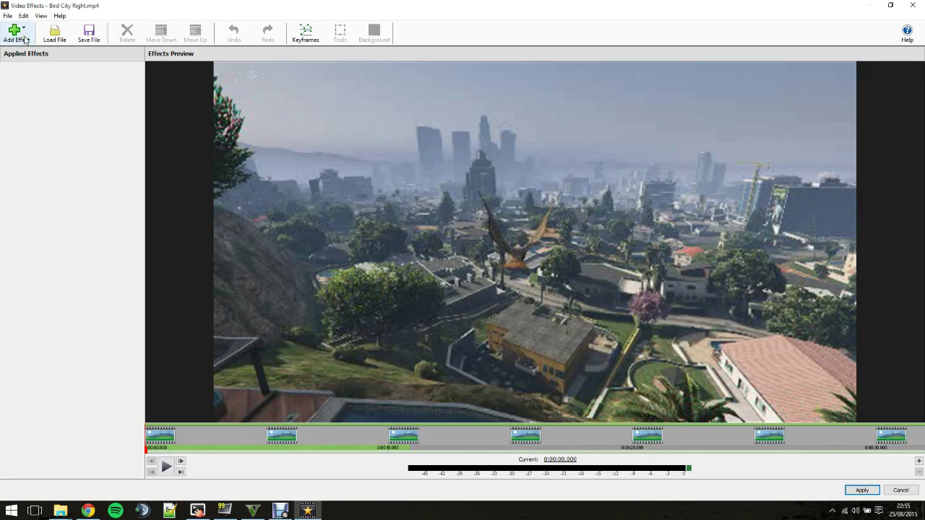
left_click(25, 39)
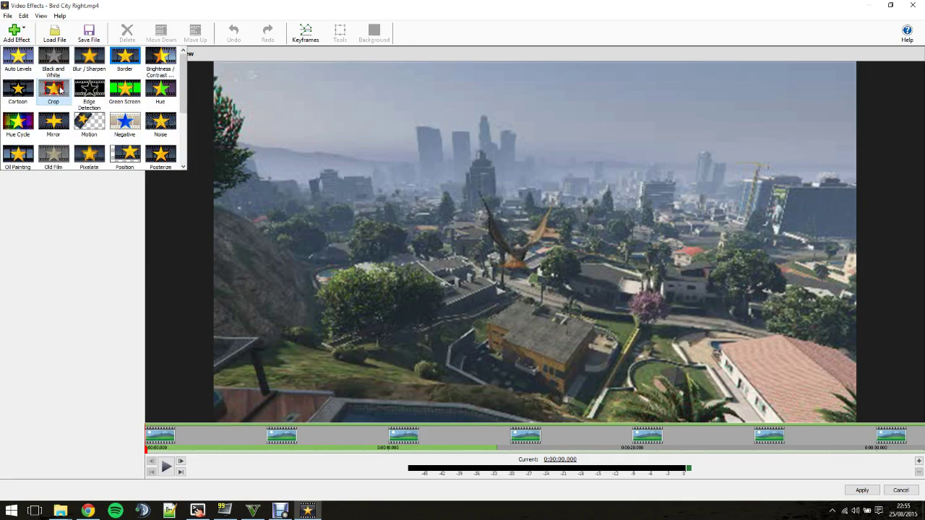
left_click(60, 89)
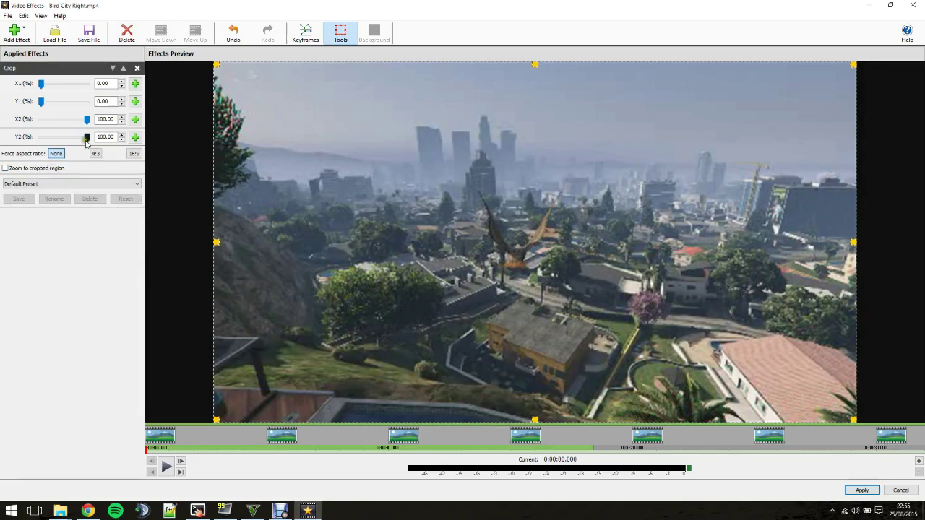
mouse_move(41, 83)
left_mouse_down()
mouse_move(60, 87)
mouse_move(50, 85)
left_mouse_up()
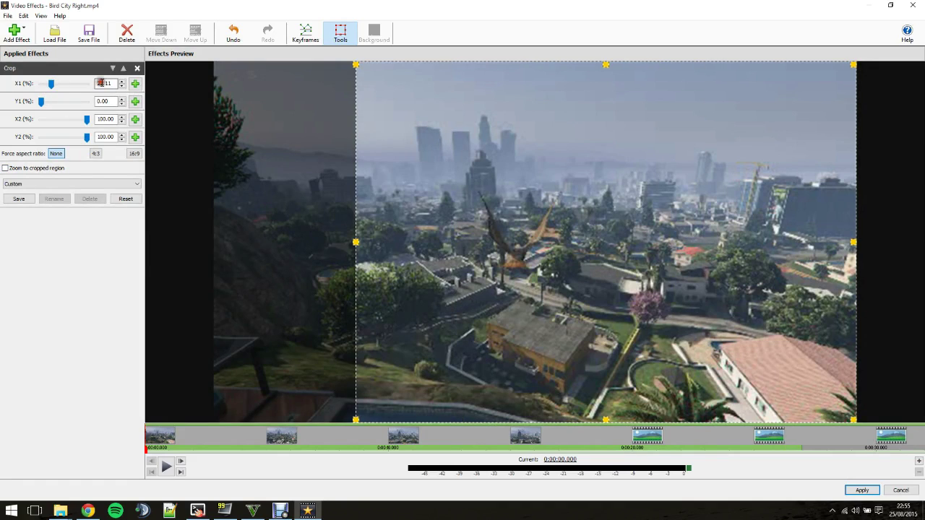
type("25")
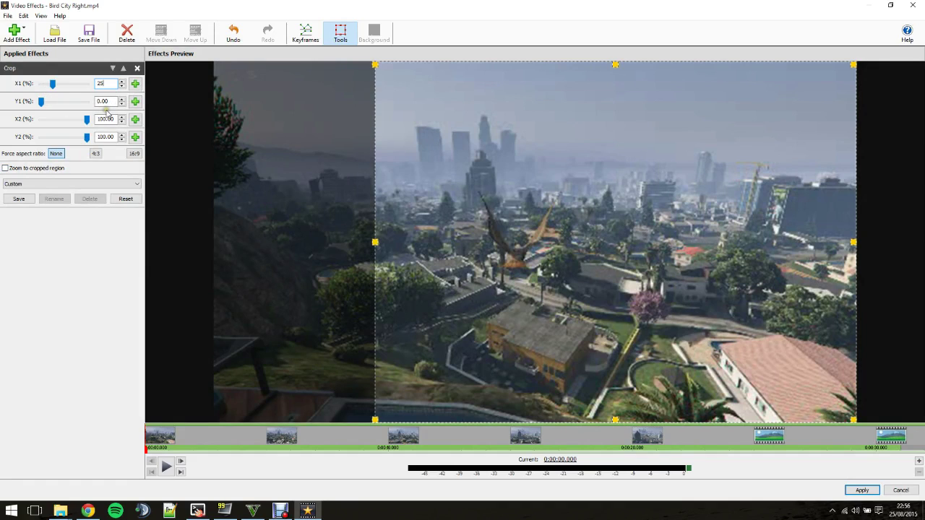
double_click(98, 120)
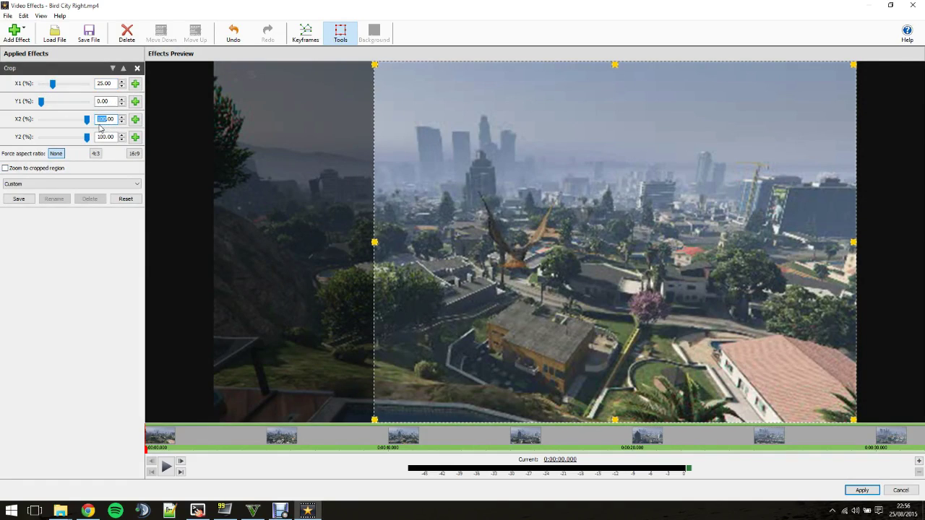
type("75")
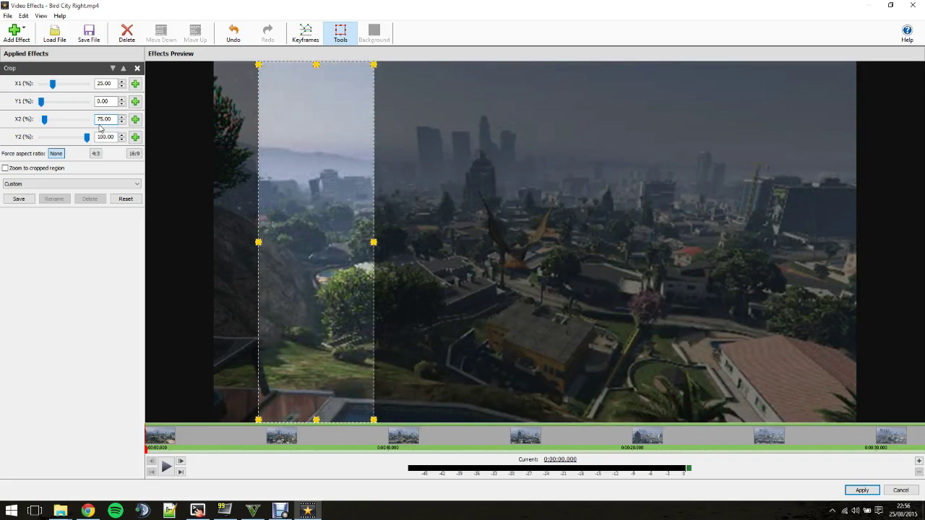
left_click(57, 269)
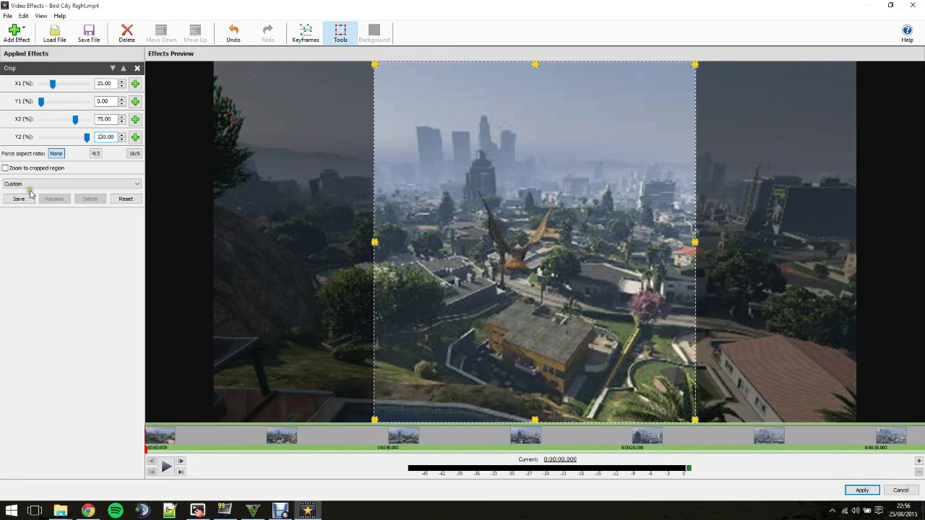
Add a Position effect to Bird City Right.mp4 with a horizontal offset of -25%, and apply the effects.
left_click(15, 32)
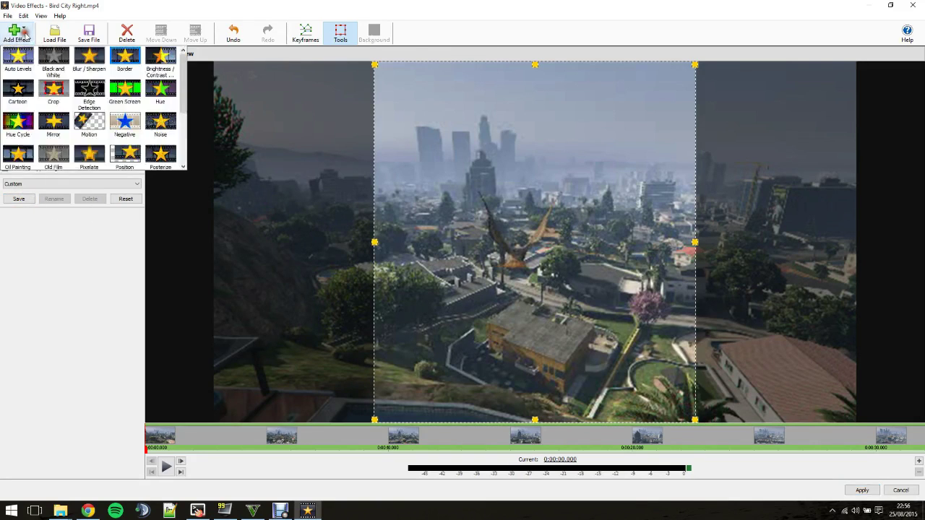
left_click(126, 151)
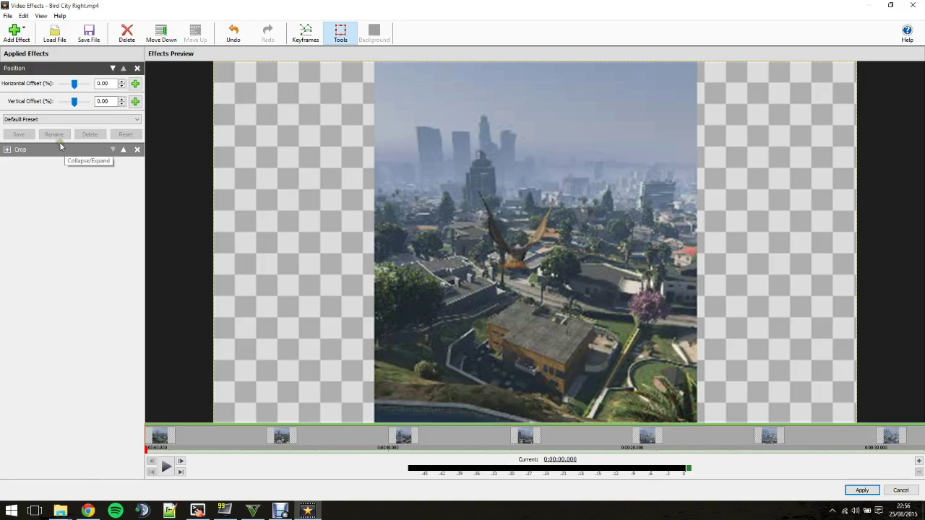
double_click(99, 84)
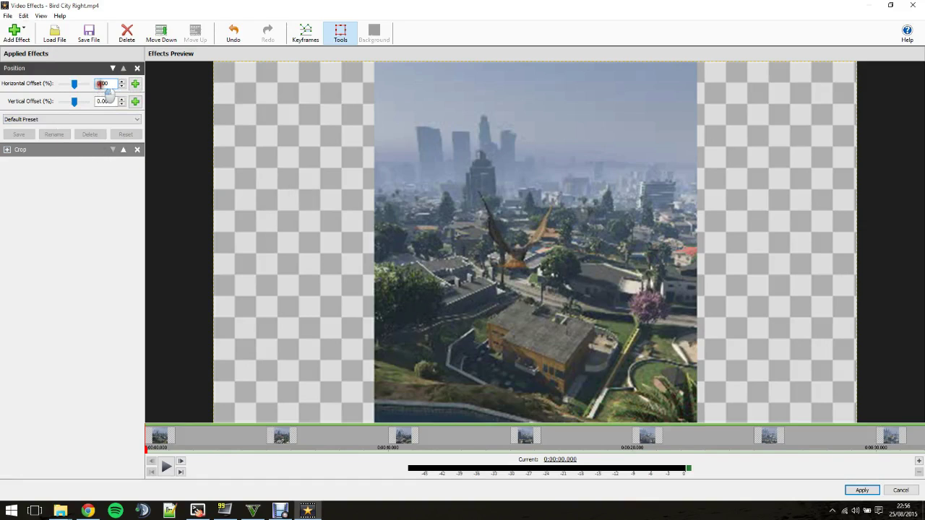
type("-25")
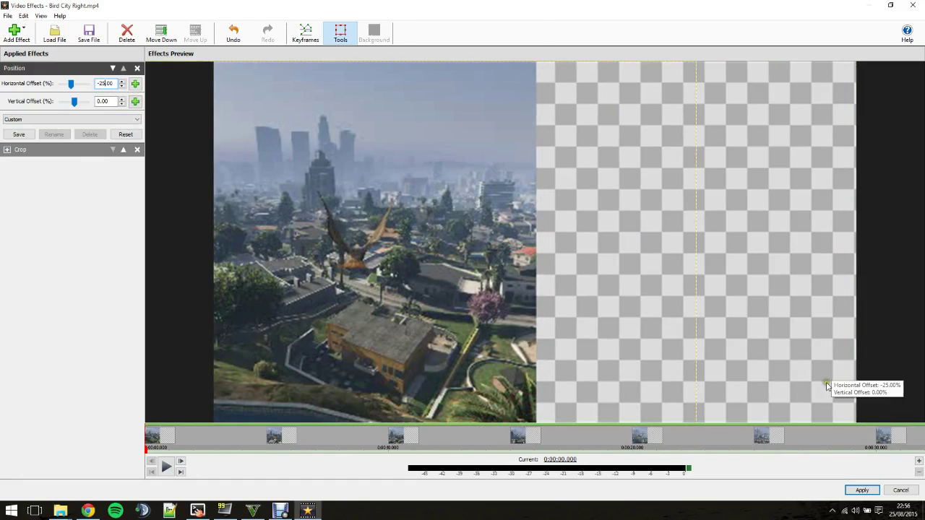
left_click(862, 490)
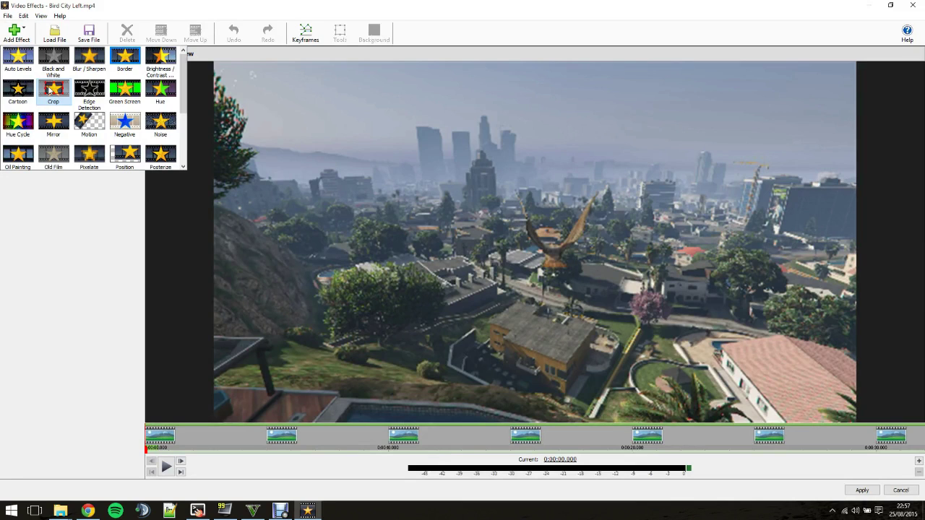
Crop Bird City Left.mp4 to its central half and apply it with a horizontal position offset of 25%.
left_click(49, 89)
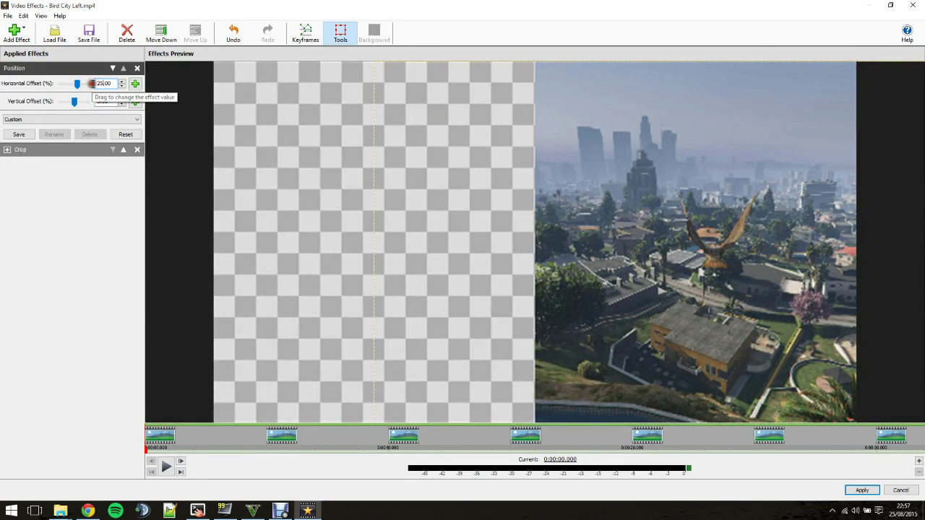
left_click(863, 491)
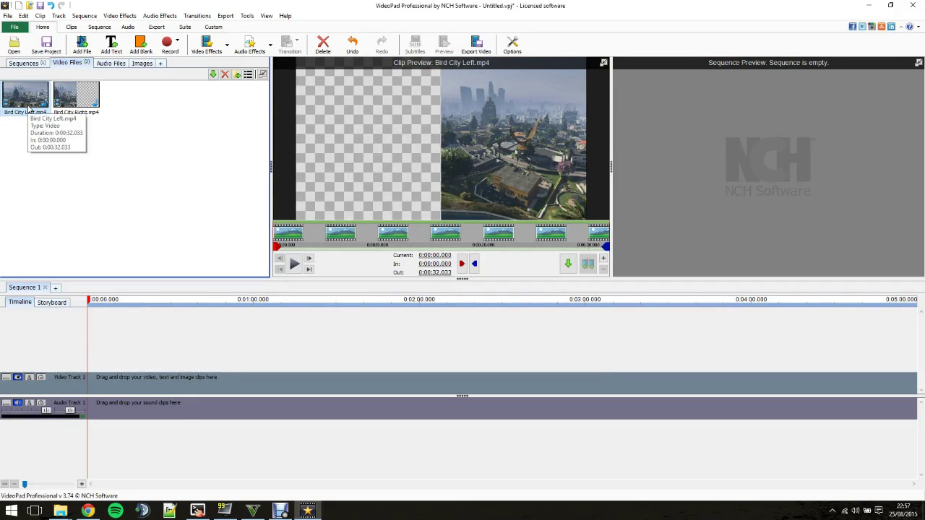
Place Bird City Right.mp4 at the start of Video Track 1 and overlay Bird City Left.mp4 on a second video track above it.
left_click_drag(85, 103, 94, 366)
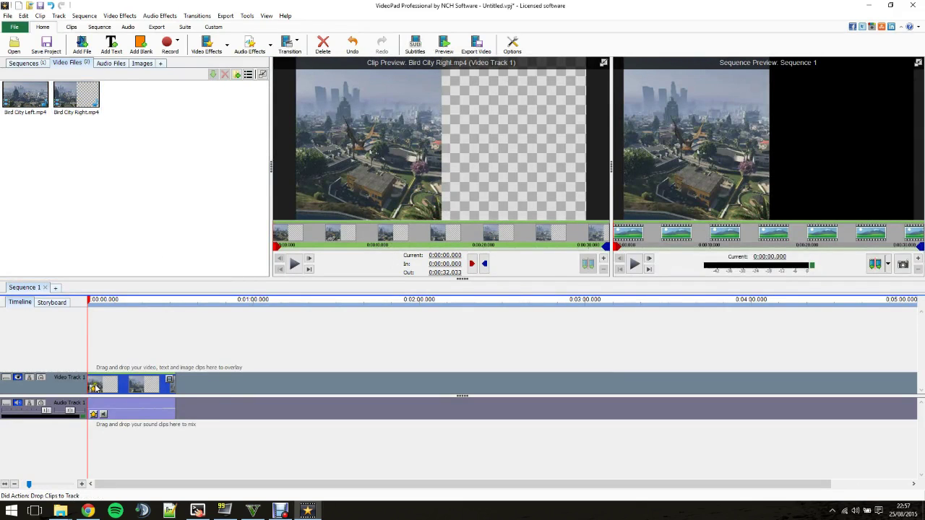
left_click_drag(44, 94, 89, 370)
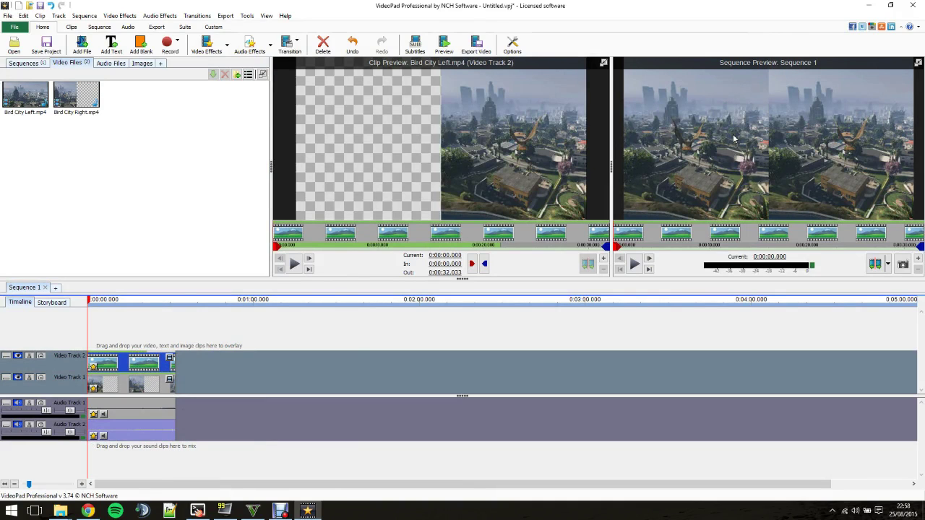
Set up a computer video export named Bird City 1.mp4 in the Cross View folder, keeping the Custom preset.
left_click(475, 52)
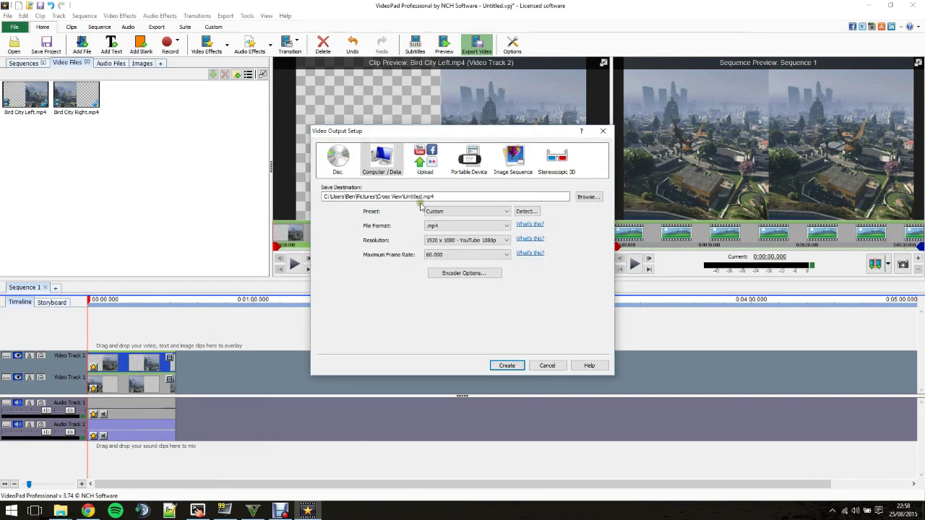
left_click_drag(405, 196, 424, 196)
type("Bird")
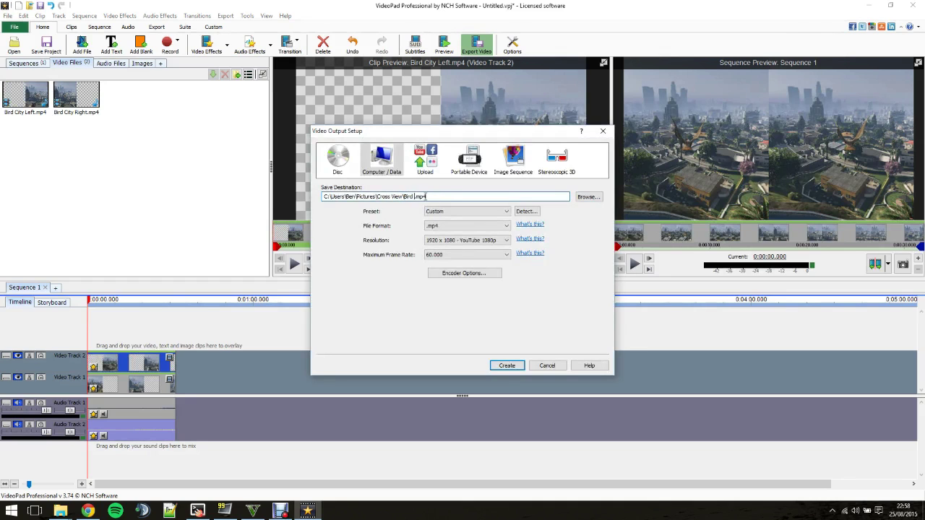
type(" City 1")
left_click(457, 212)
left_click(458, 212)
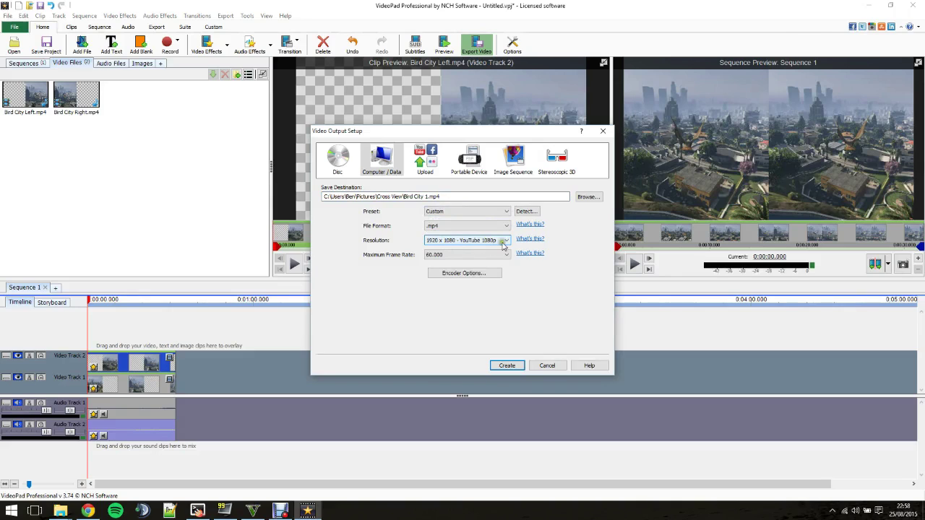
Set the export's maximum frame rate to a custom value of 60.
left_click(462, 255)
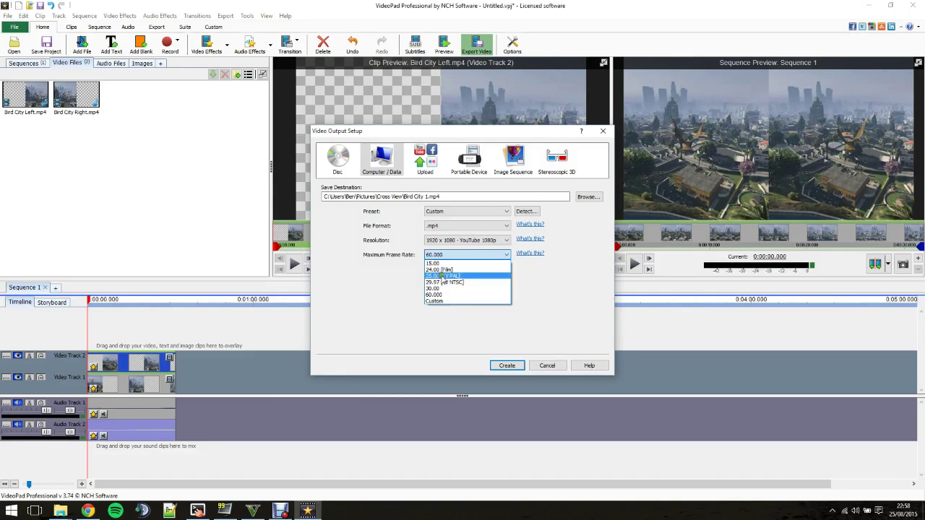
left_click(451, 301)
left_click_drag(473, 248, 456, 247)
type("60")
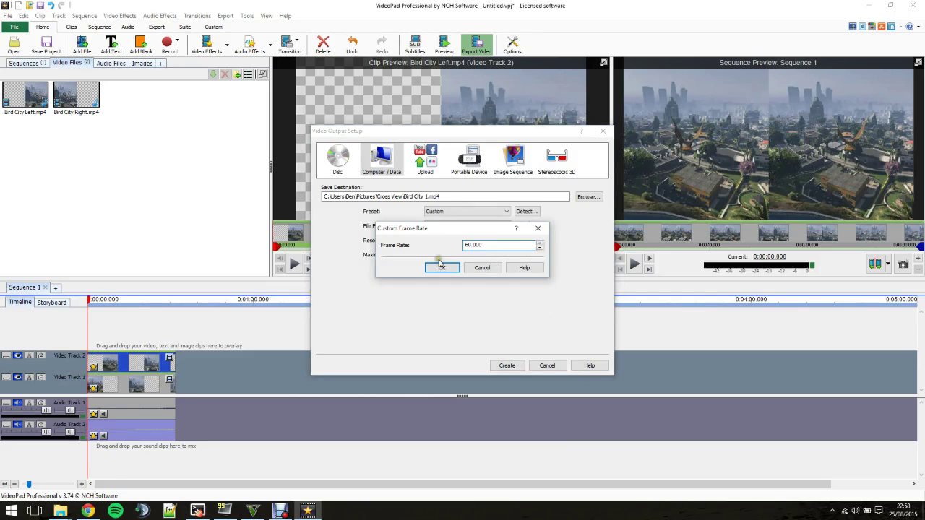
left_click(442, 268)
Accept the MP4 encoder settings with H264 at quality 5.0 and create the movie.
left_click(462, 274)
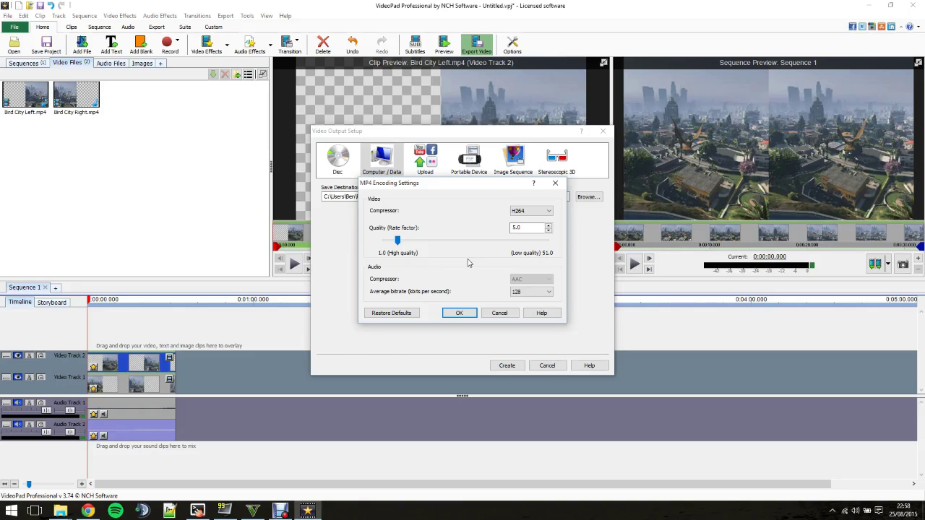
left_click(459, 313)
left_click(519, 366)
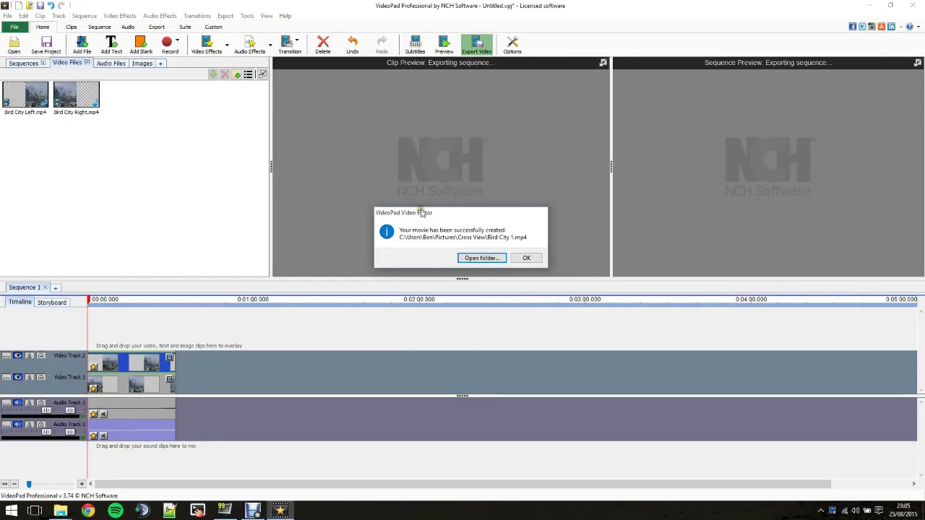
Open the export folder and check Bird City 1.mp4 in VLC, pausing it at the first frame before closing the player.
left_click(483, 261)
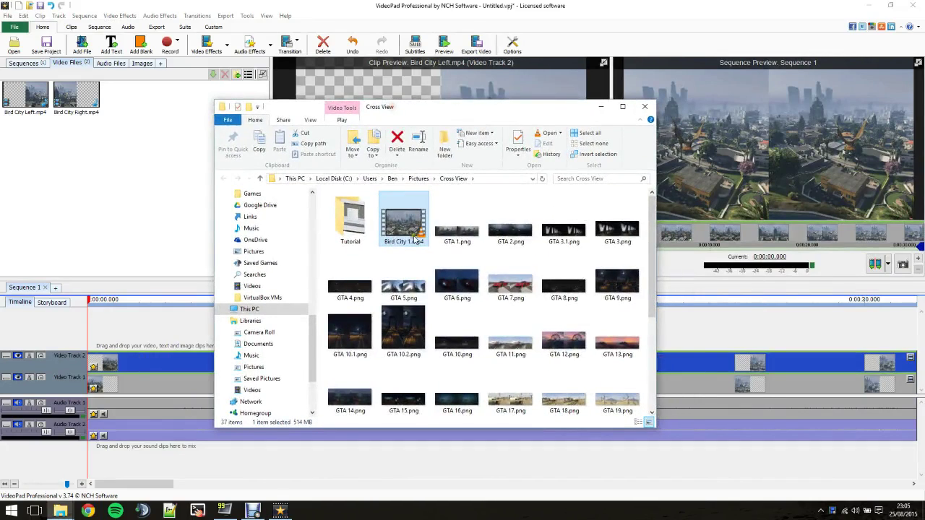
double_click(405, 220)
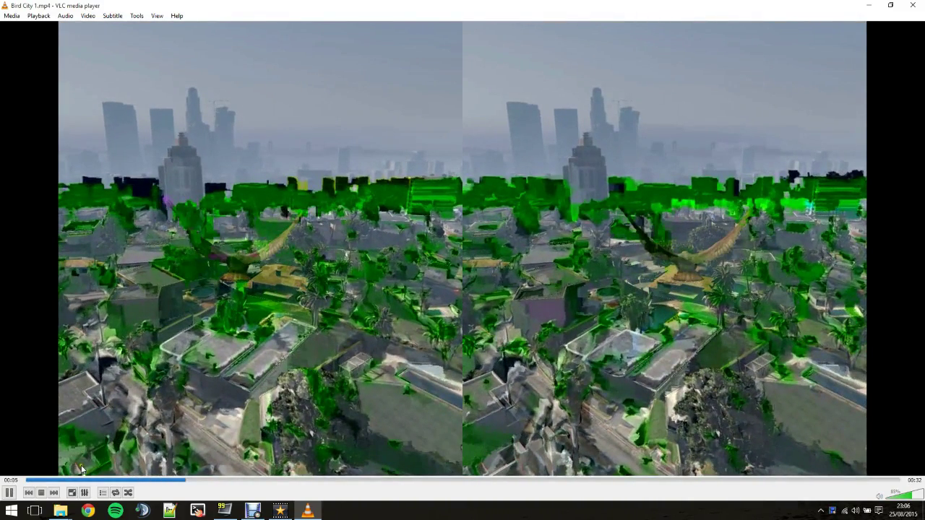
left_click(9, 492)
left_click(25, 480)
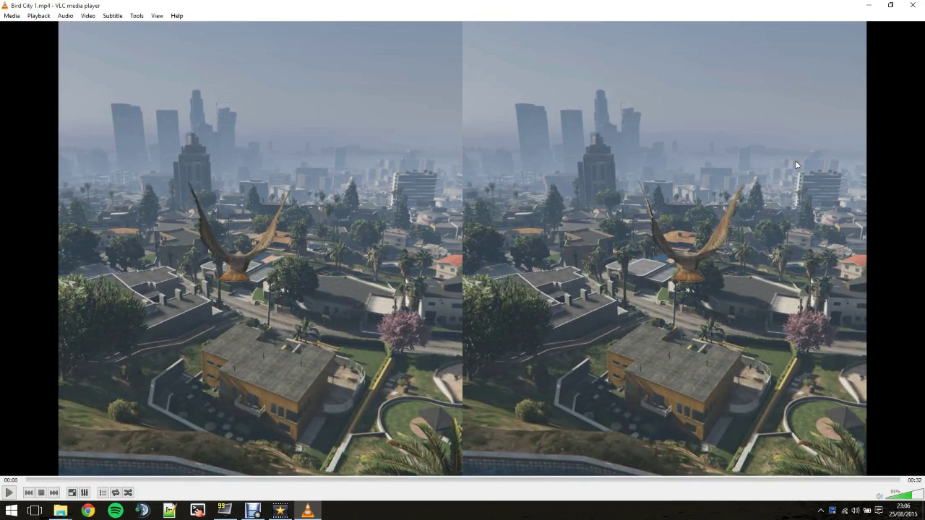
left_click(913, 6)
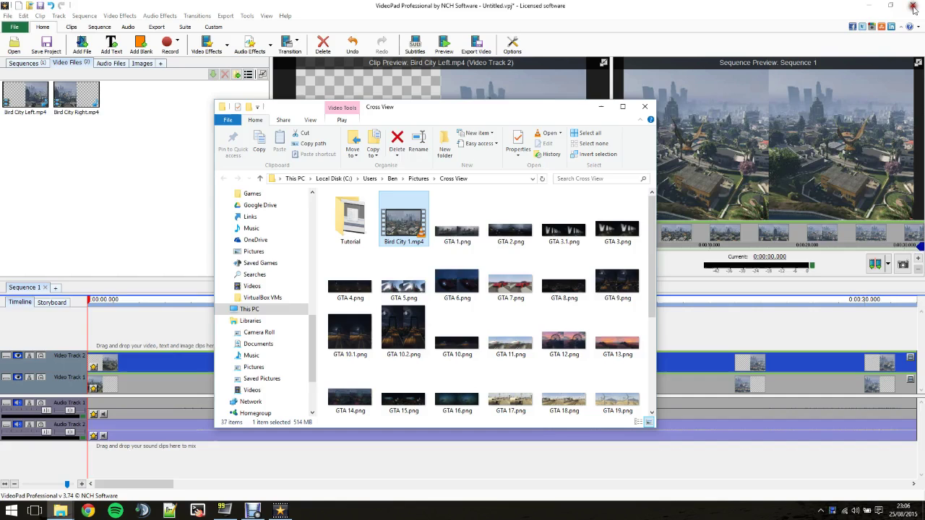